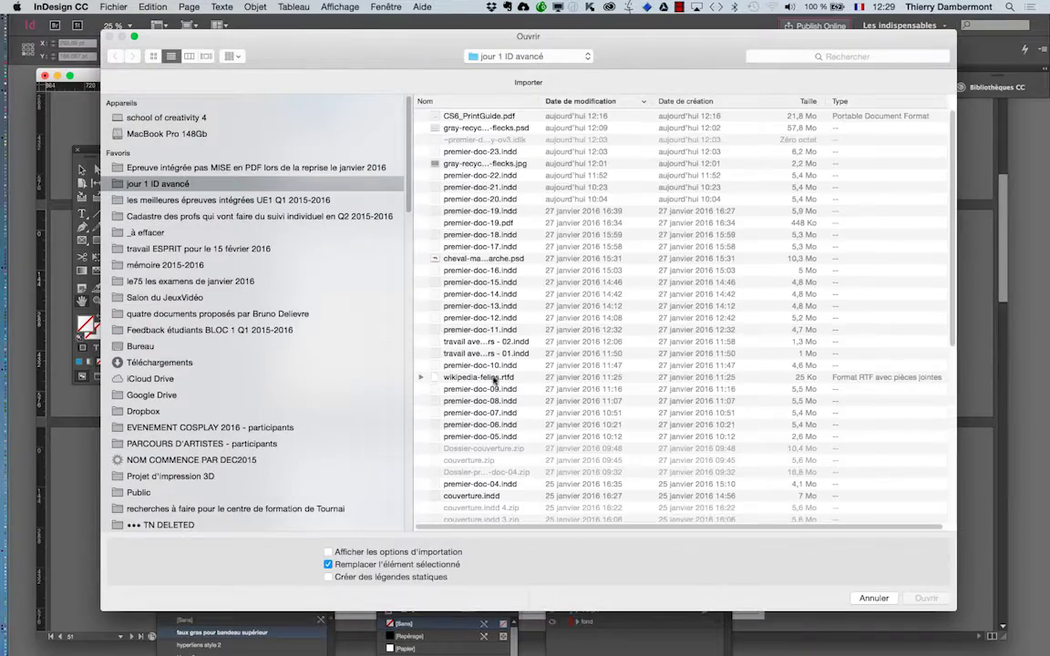
Step: Place the William_H…A_ship_.jpg image on the pasteboard beside the page 50–51 spread, about 268 pt wide and 179 pt high
scroll(461, 412, "down", 5)
left_click(501, 457)
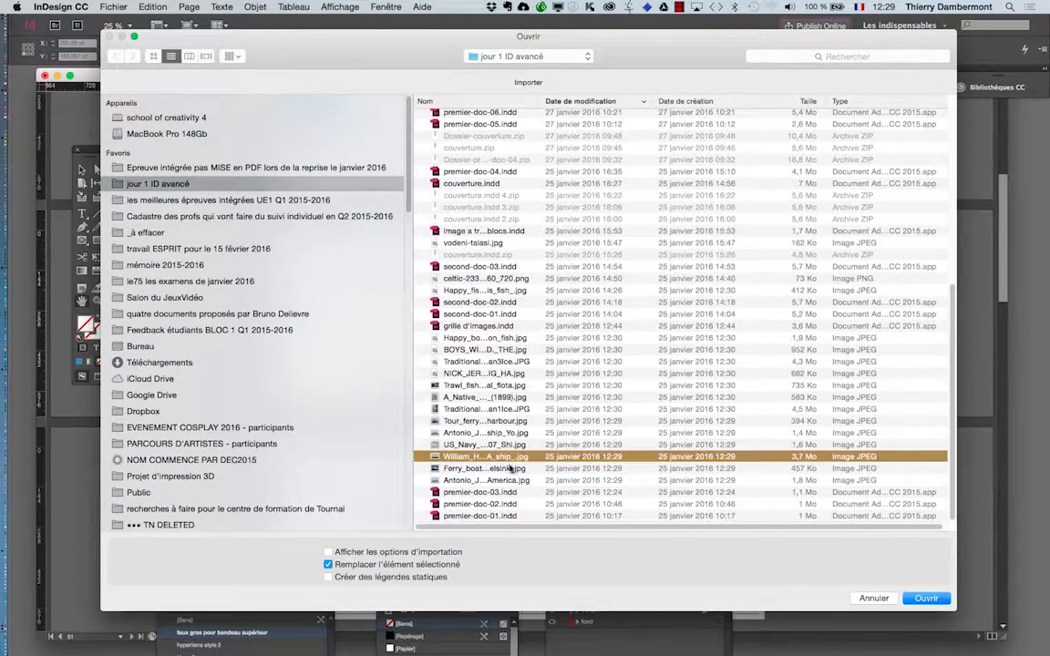
key("Return")
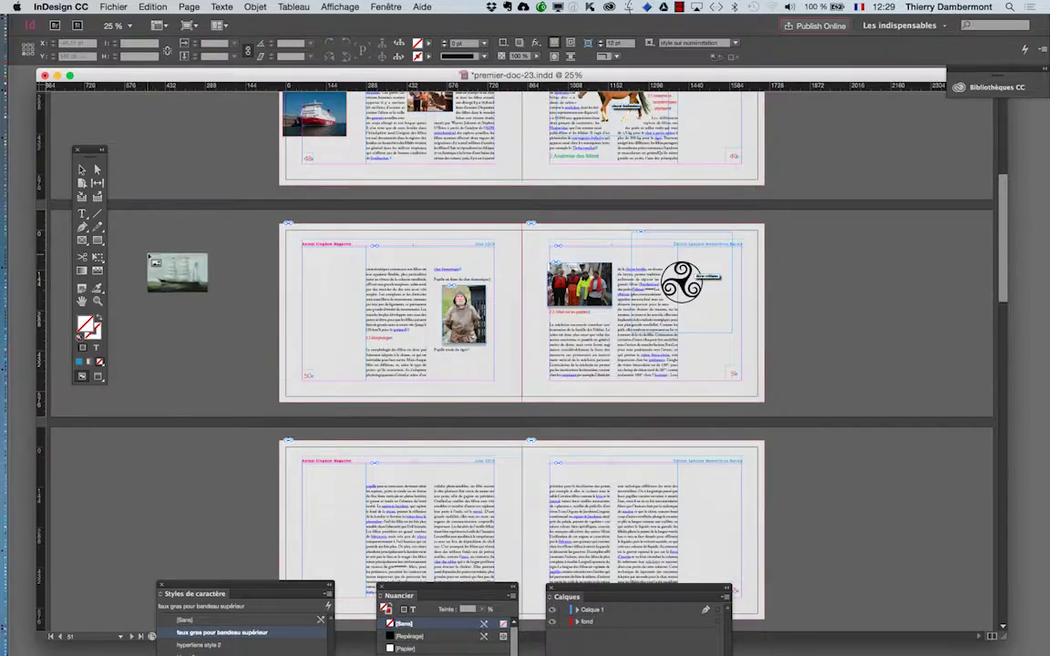
left_click_drag(149, 253, 224, 304)
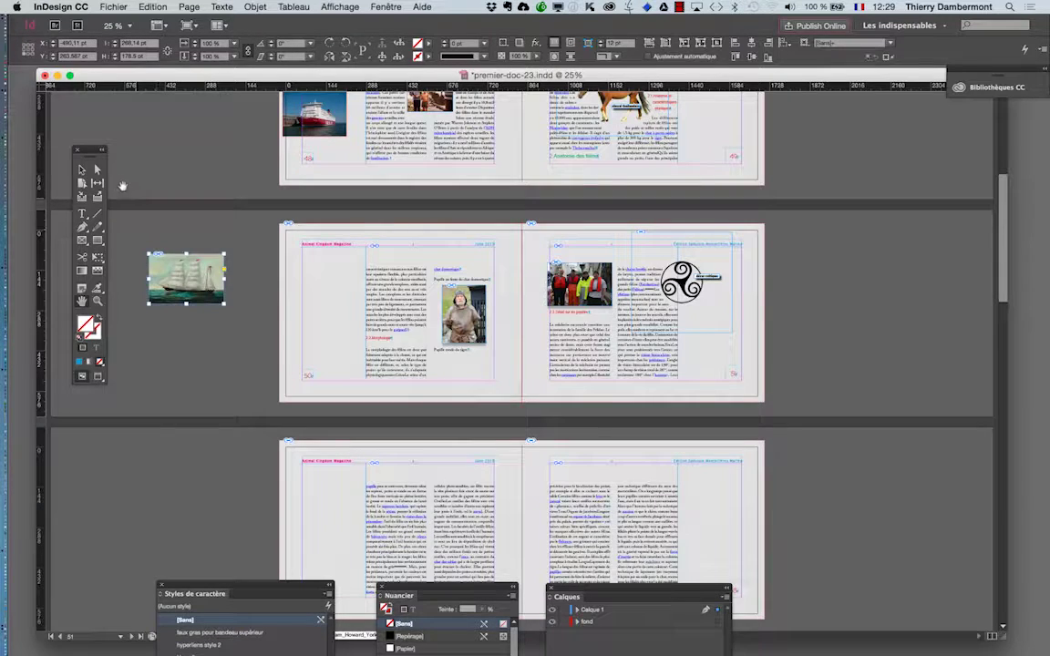
Step: Insert two paragraph breaks before "L'orientation de certaines d'entre elles" in the second text column of page 51
left_click(82, 170)
scroll(662, 339, "up", 3)
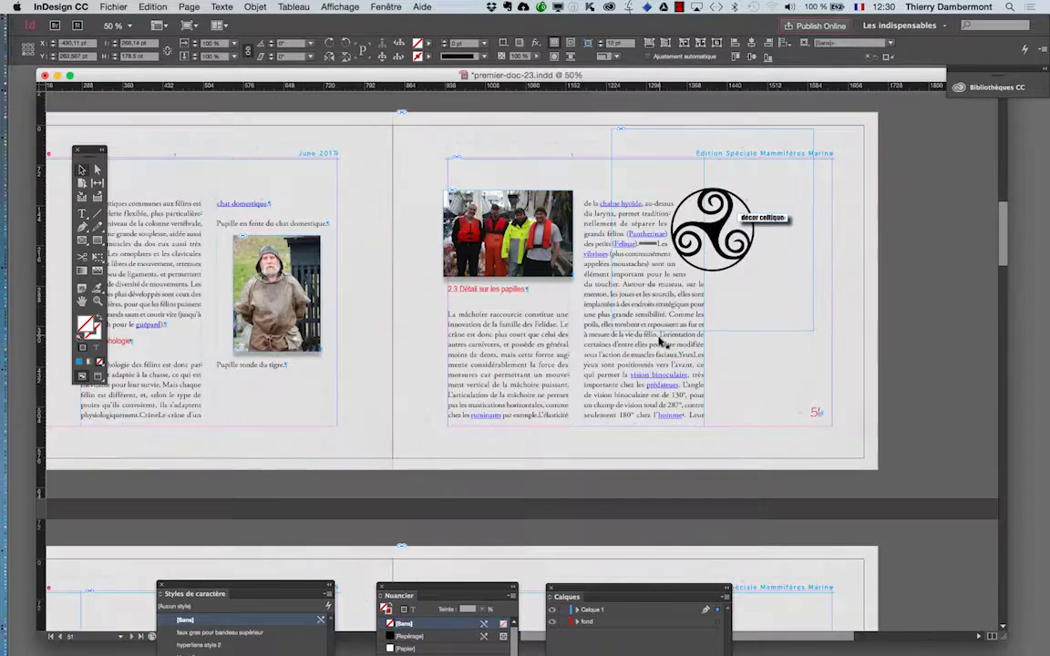
key("super+equal")
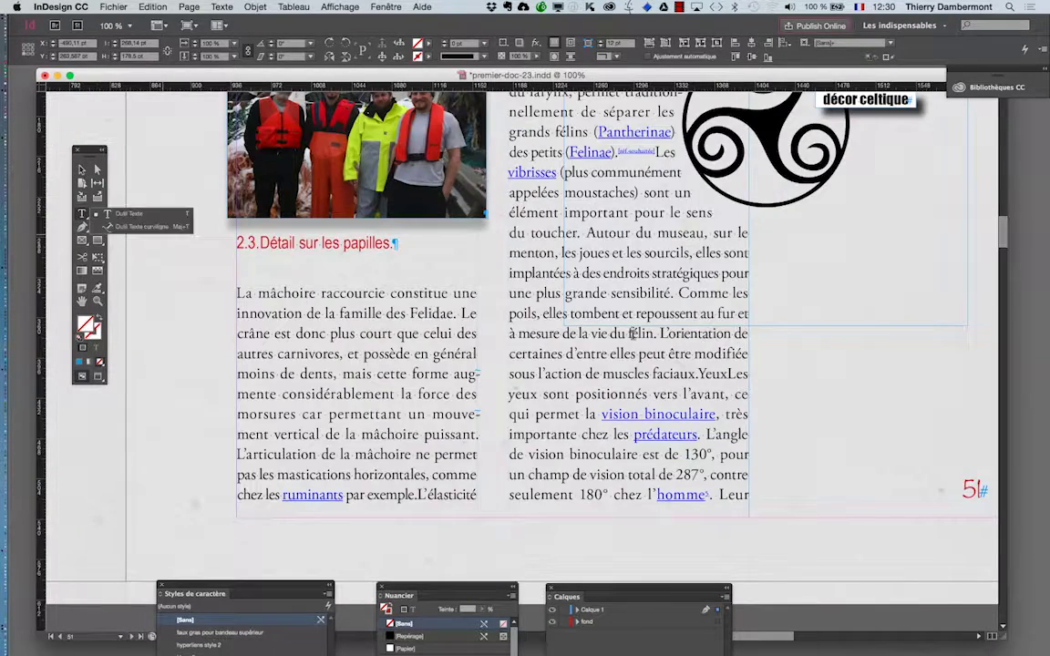
double_click(663, 332)
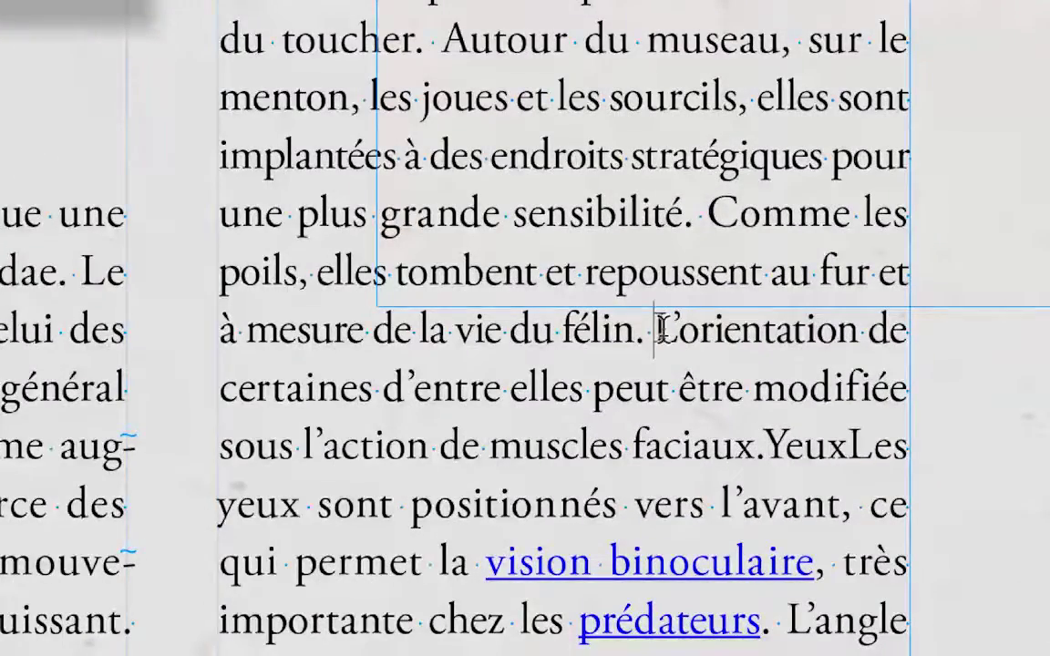
key("Return")
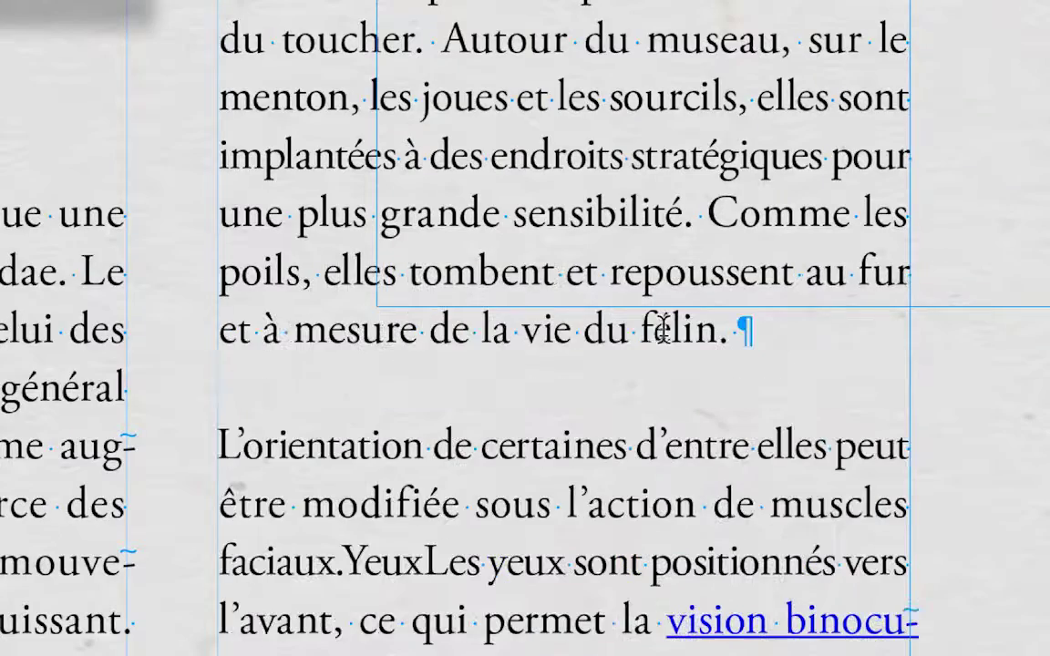
key("Return")
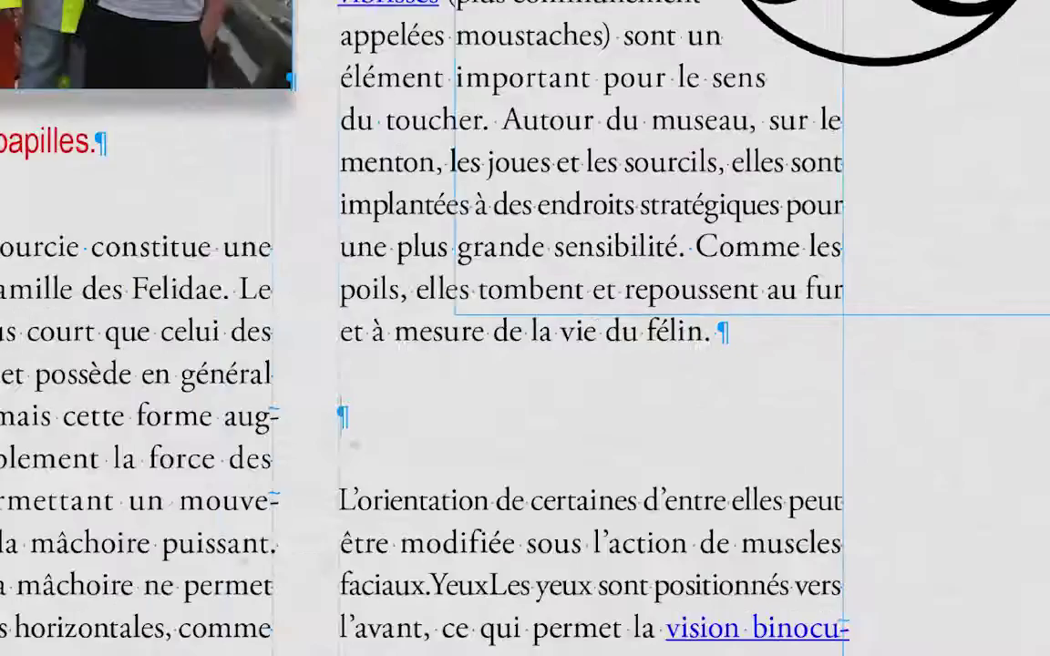
Step: Cut the ship image from the pasteboard beside the page 50–51 spread
key("super+minus")
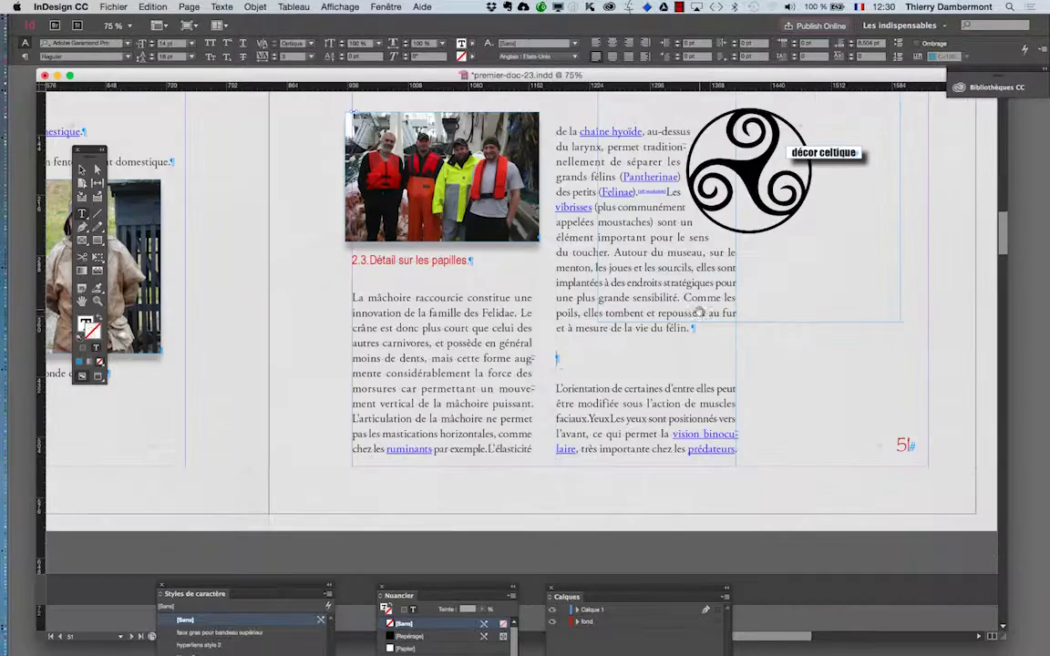
key("super+minus")
key("super+minus")
left_click(81, 169)
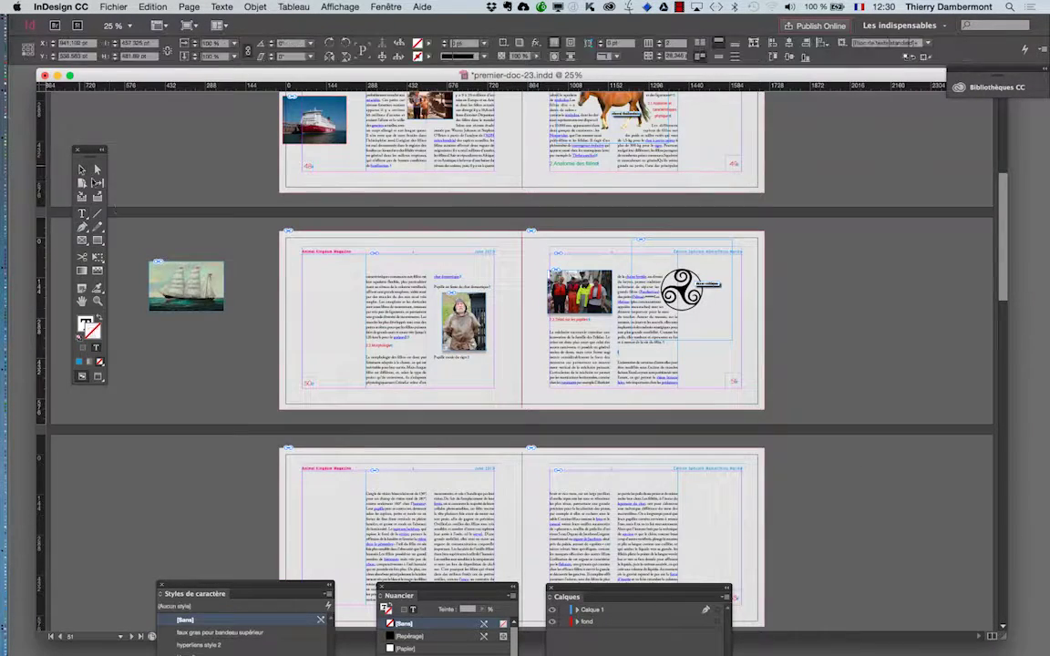
left_click(175, 274)
key("Delete")
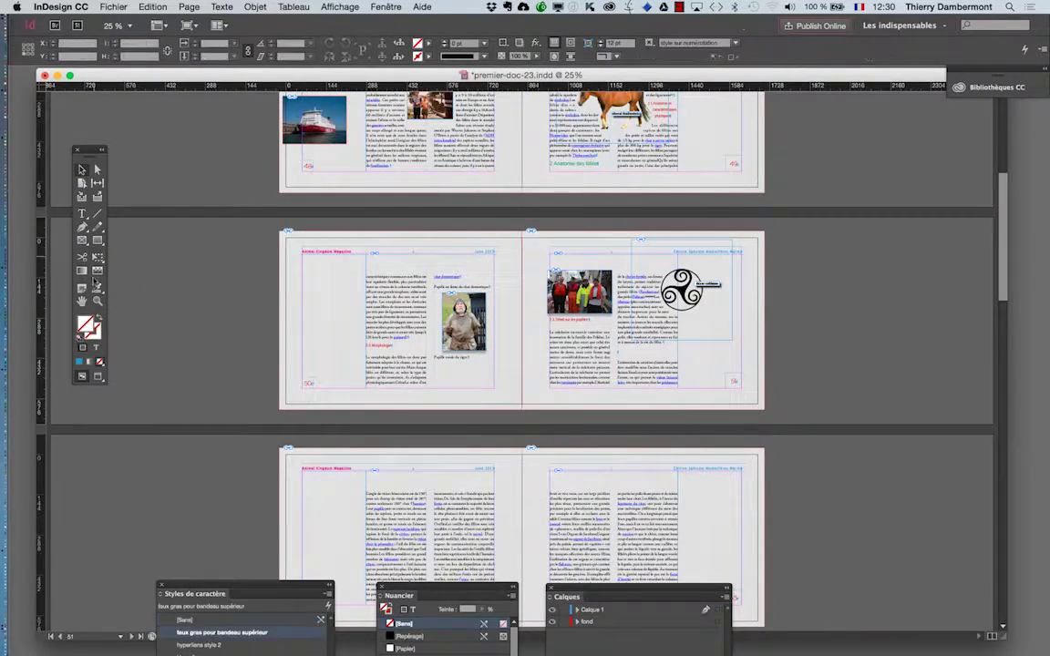
Step: Paste the ship image as an inline object into the empty paragraph of page 51's second column
left_click(97, 302)
left_click(642, 354)
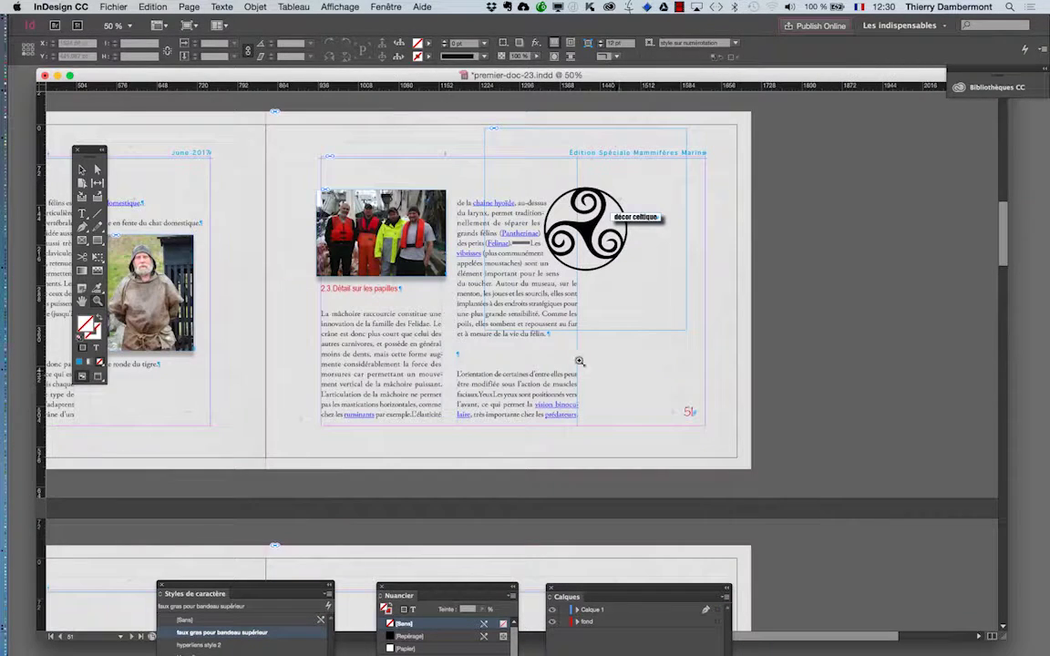
left_click(469, 349)
left_click(82, 213)
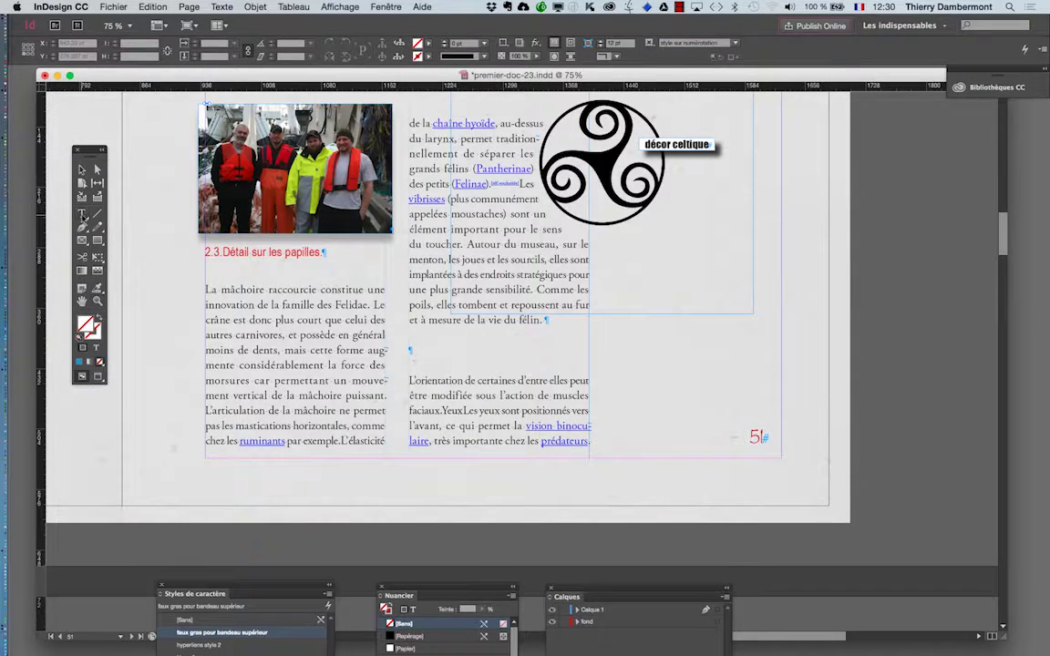
left_click(472, 353)
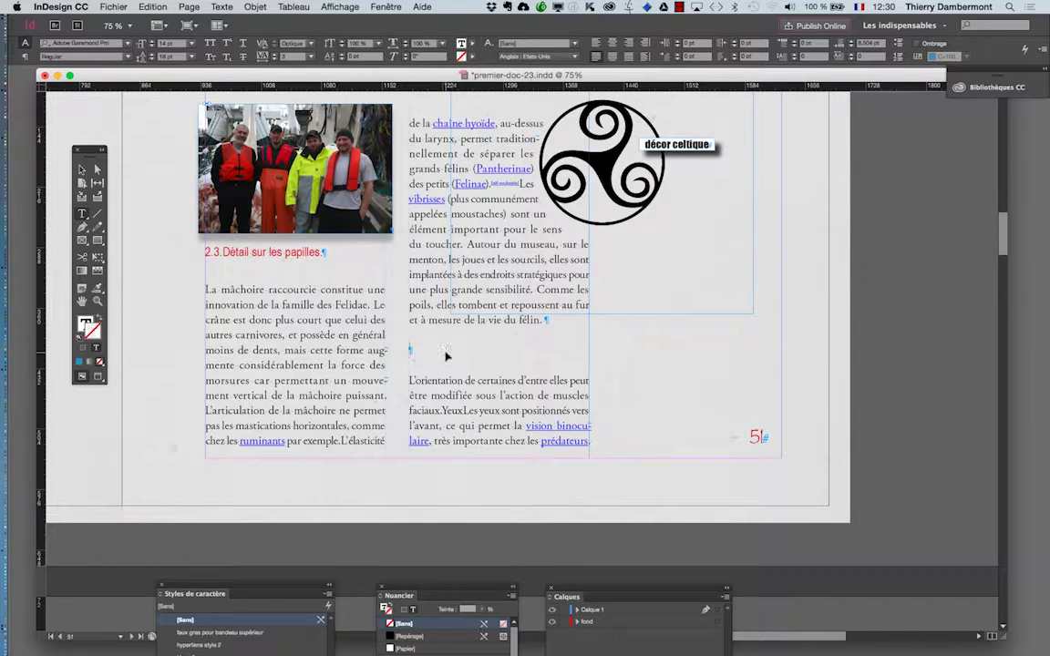
key("super+v")
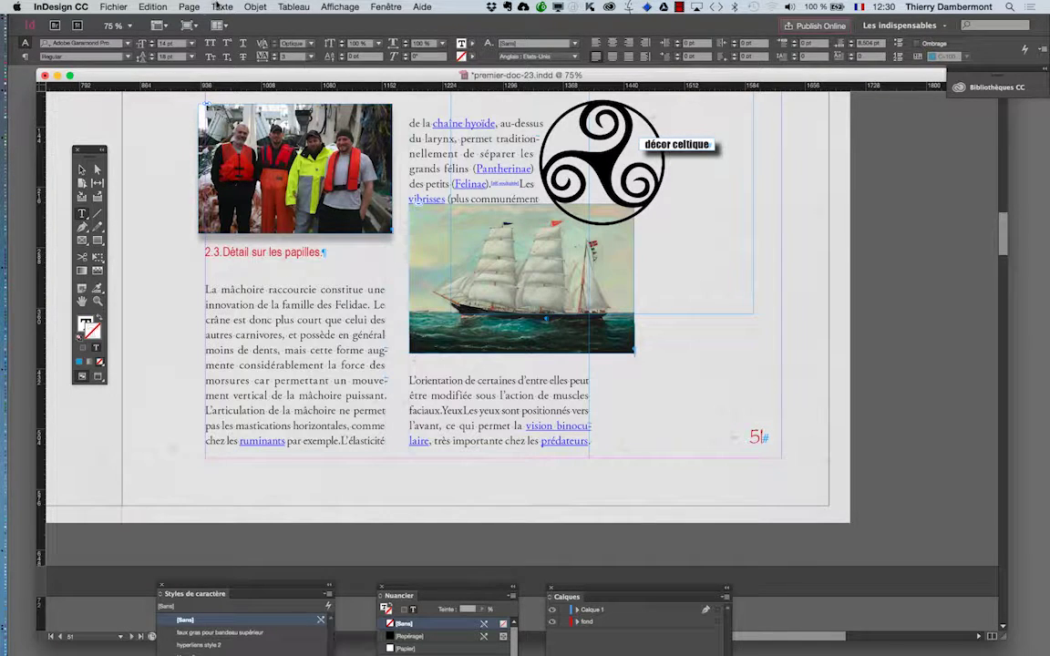
Step: Apply the paragraph style "image centrée dans la colonne" to the ship image's paragraph
left_click(222, 6)
left_click(264, 144)
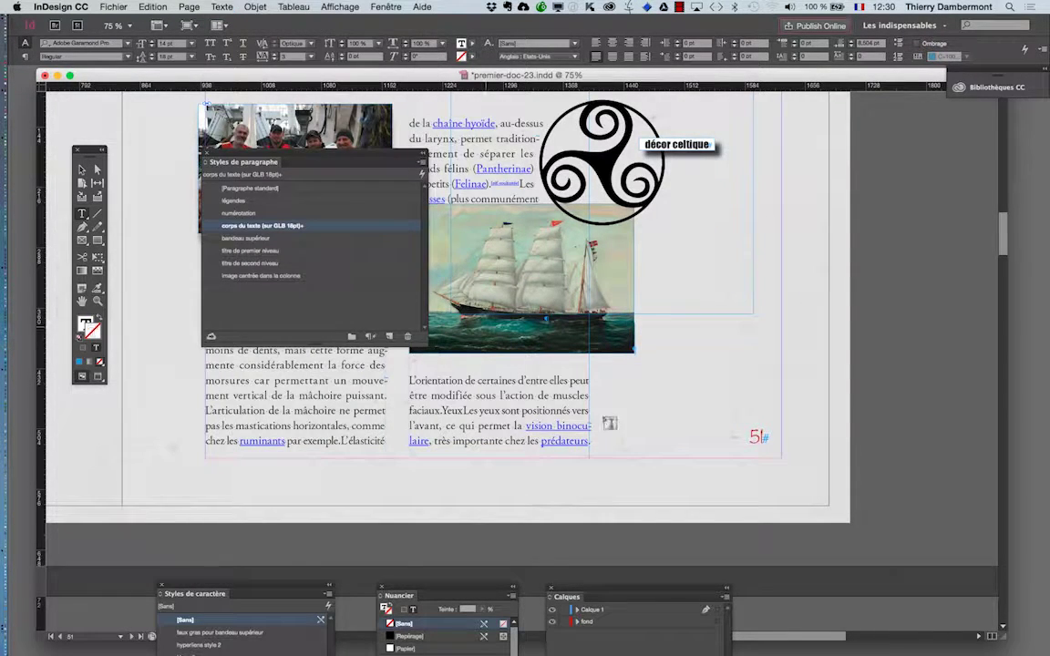
left_click_drag(308, 160, 778, 244)
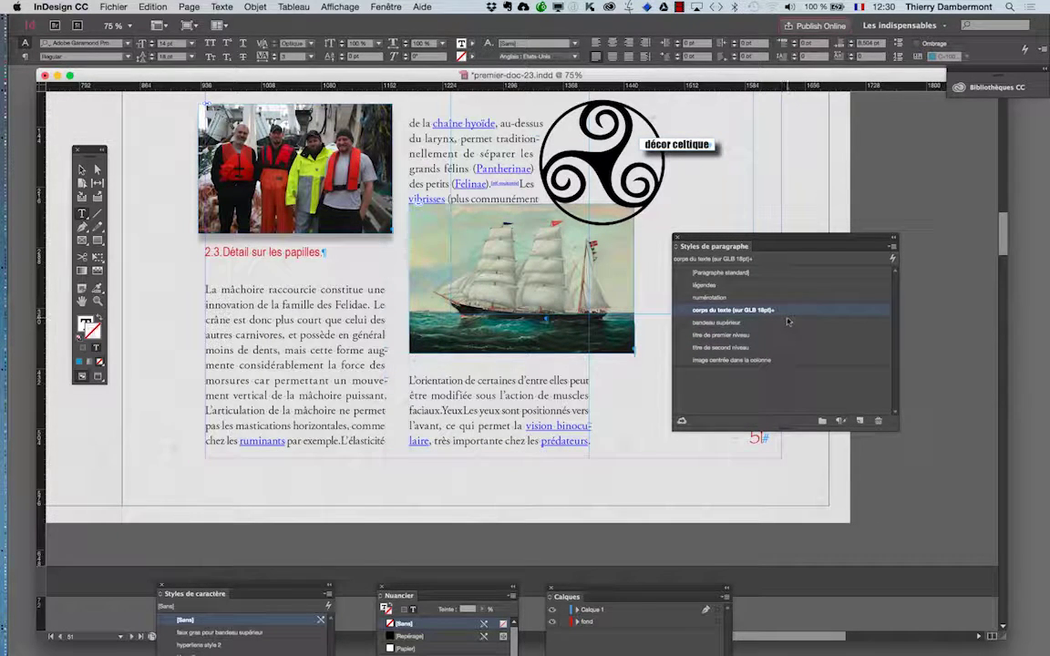
left_click(789, 361)
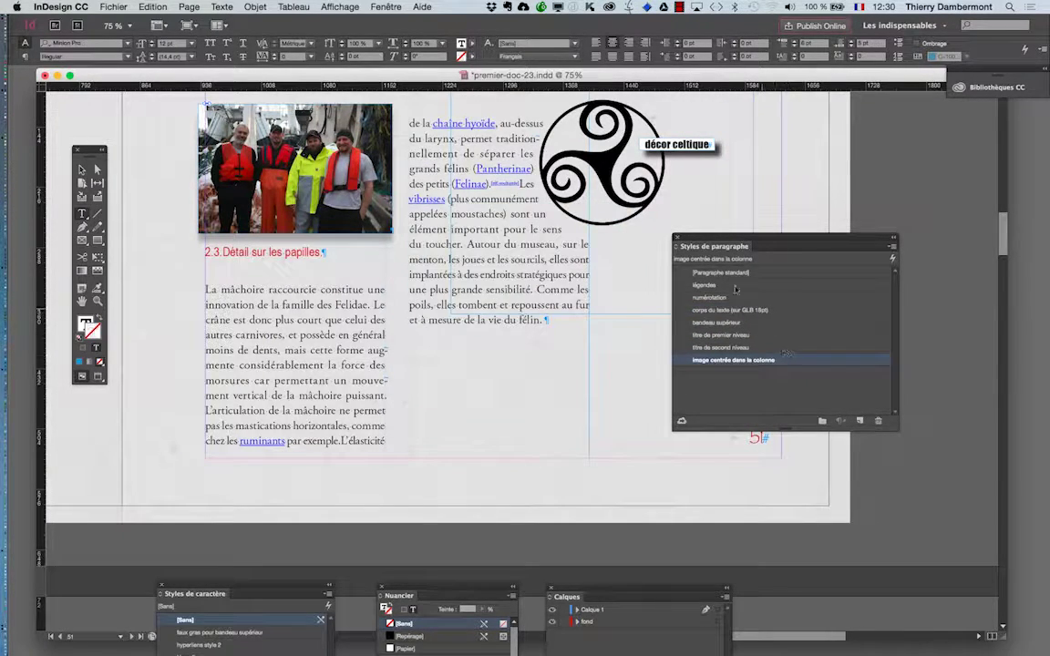
Step: Bring the ship image on page 52 into view and display the object styles alongside the paragraph styles
scroll(408, 348, "down", 1)
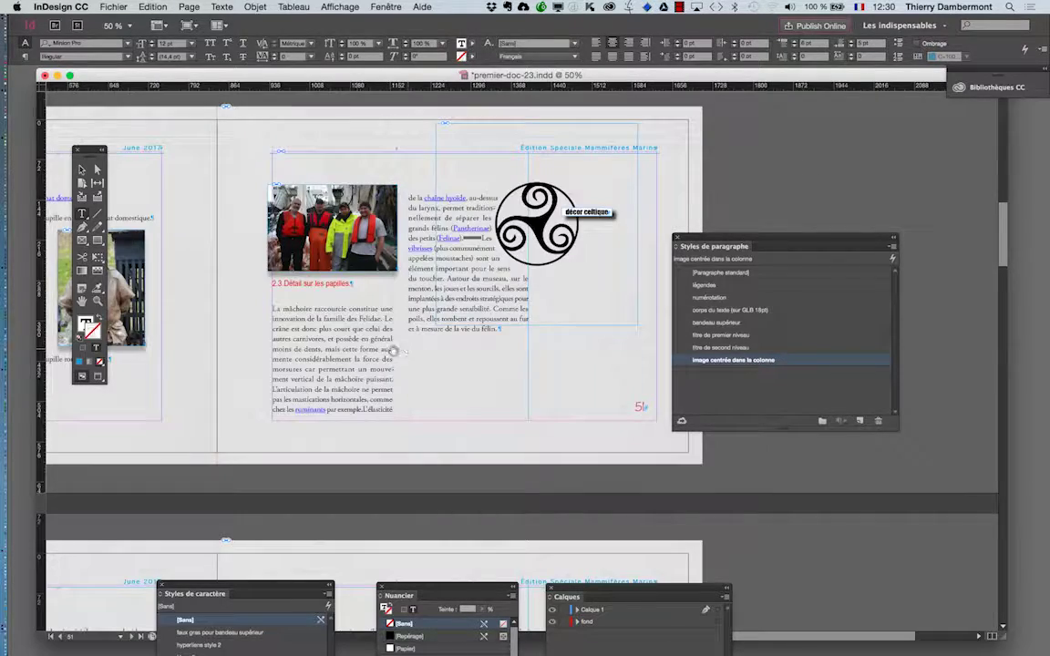
left_click_drag(356, 394, 611, 206)
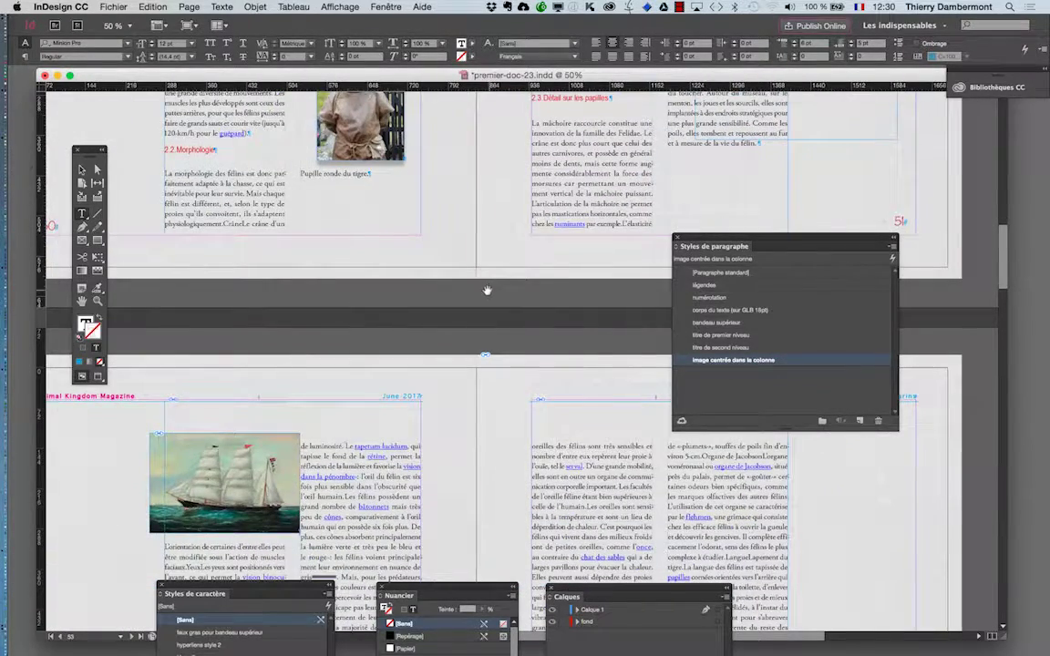
left_click_drag(439, 262, 453, 215)
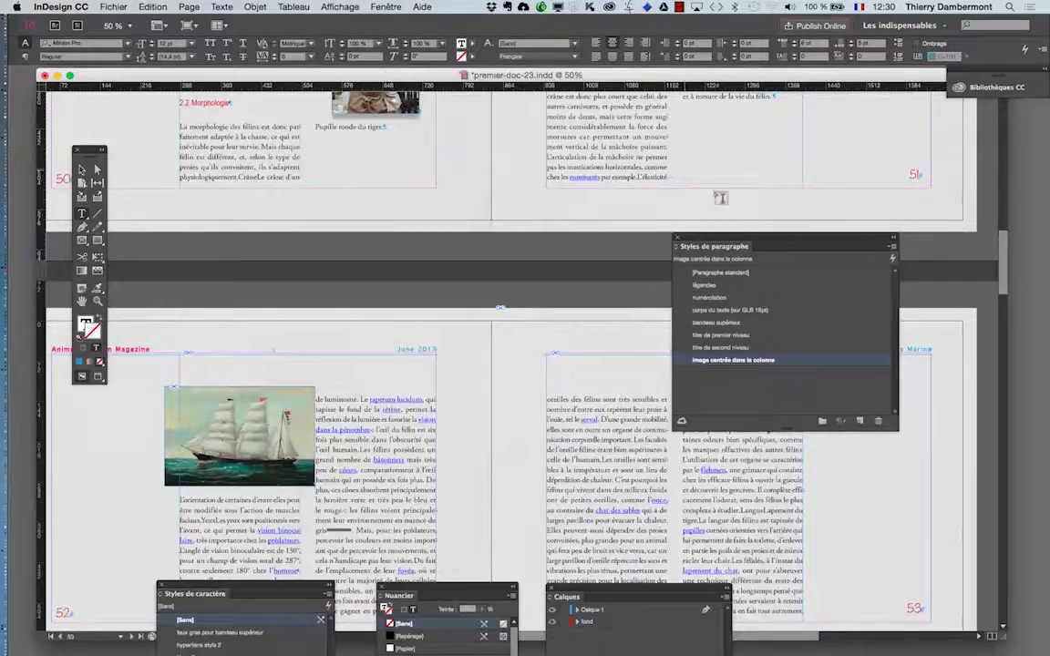
left_click_drag(720, 246, 797, 114)
left_click(385, 6)
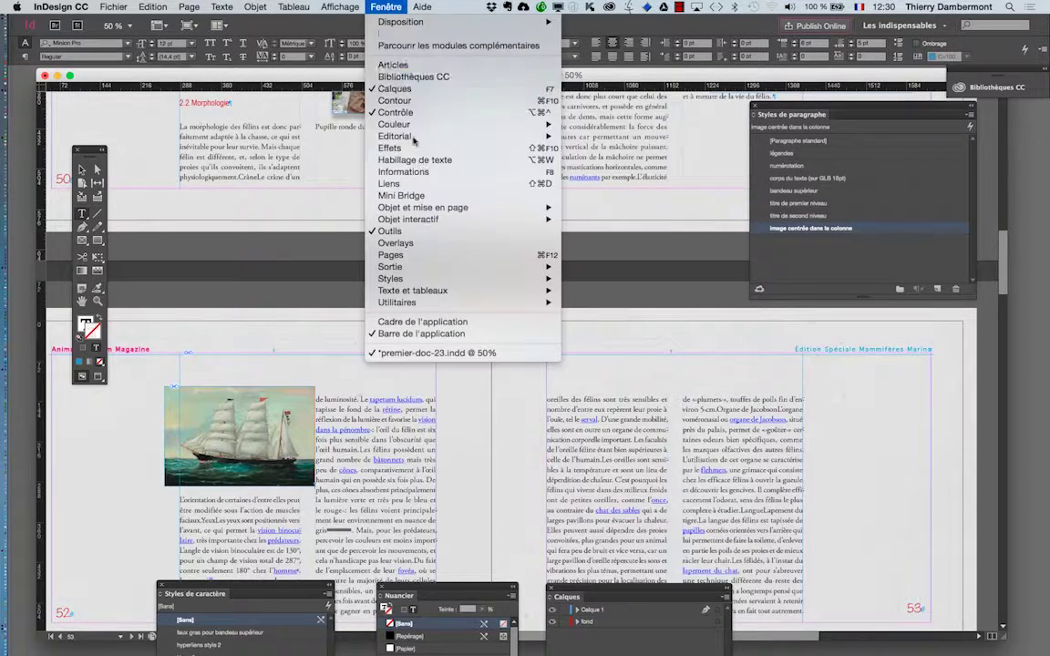
left_click(629, 279)
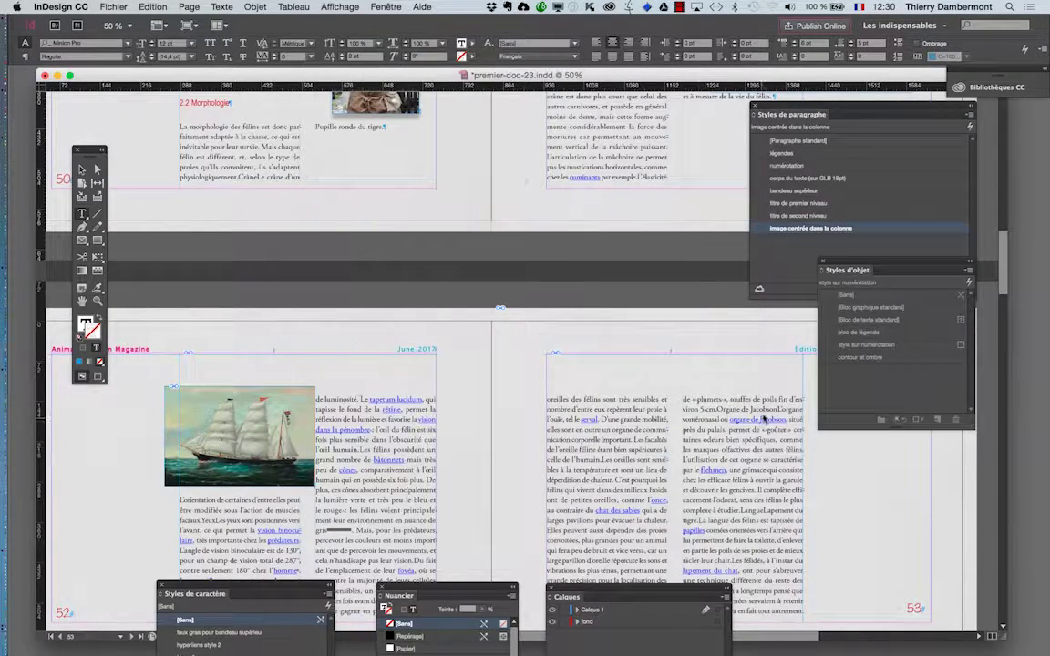
left_click_drag(847, 259, 594, 214)
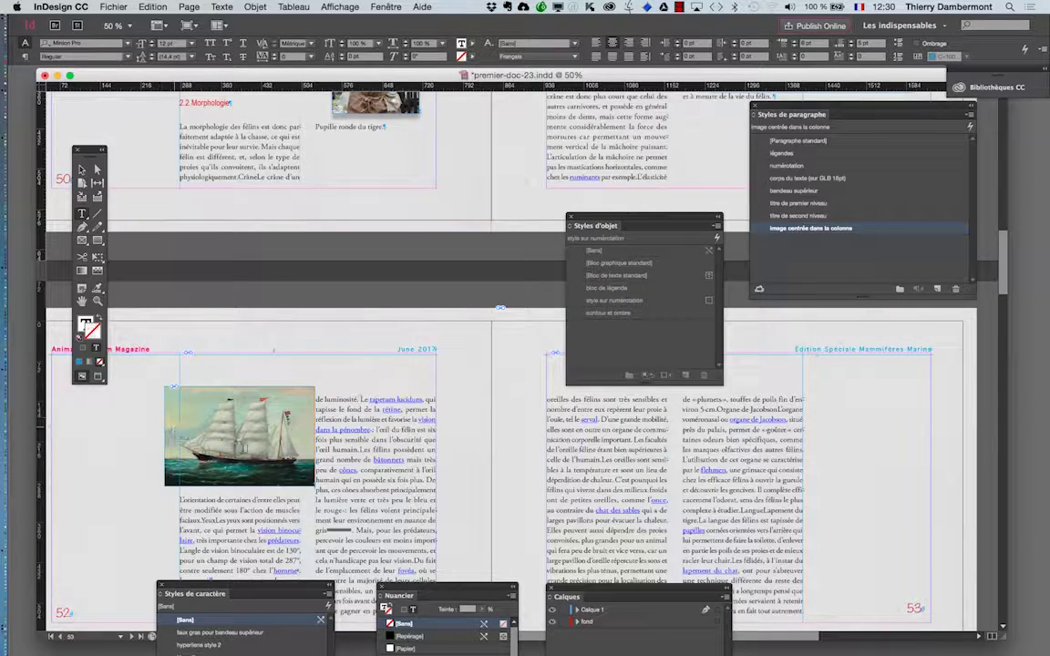
Step: Apply the object style "contour et ombre" to the inline ship image on page 52
left_click(219, 492)
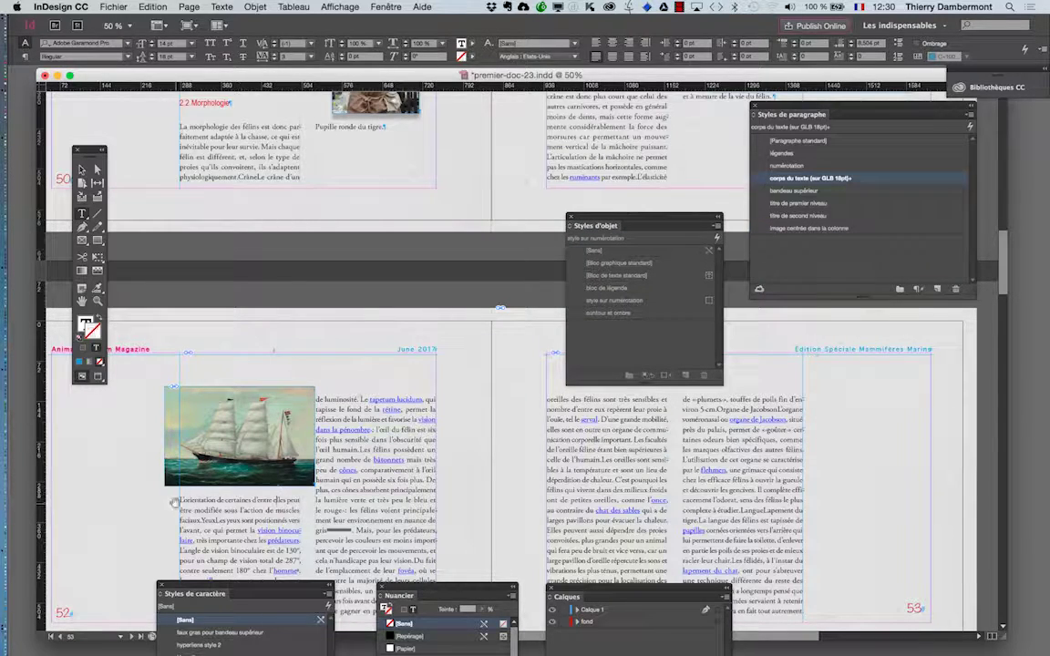
key("super+equal")
key("super+equal")
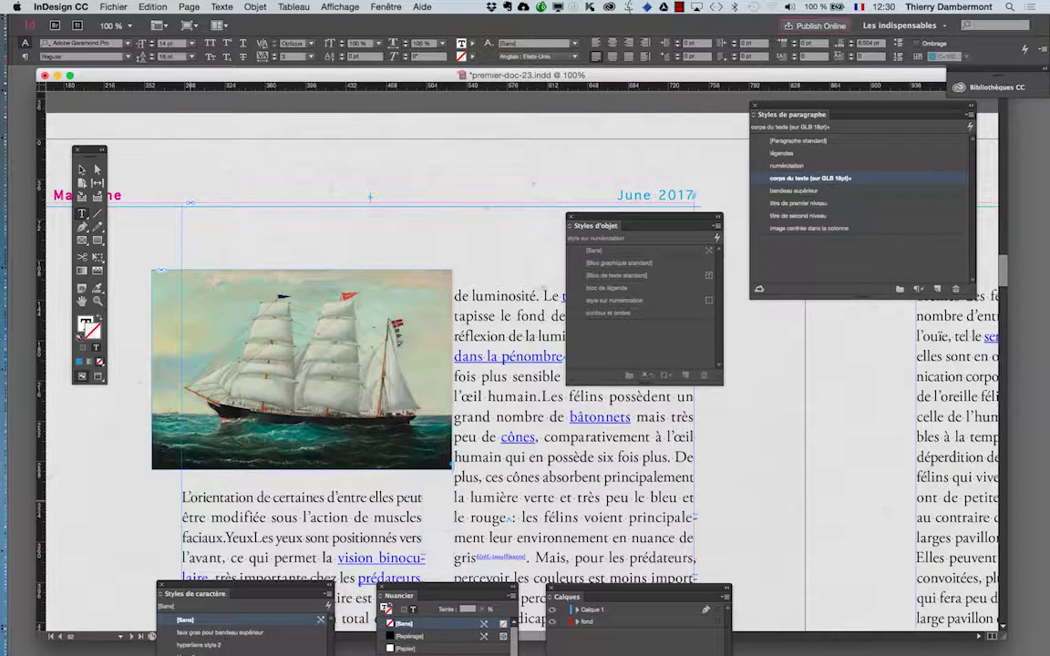
left_click(200, 495)
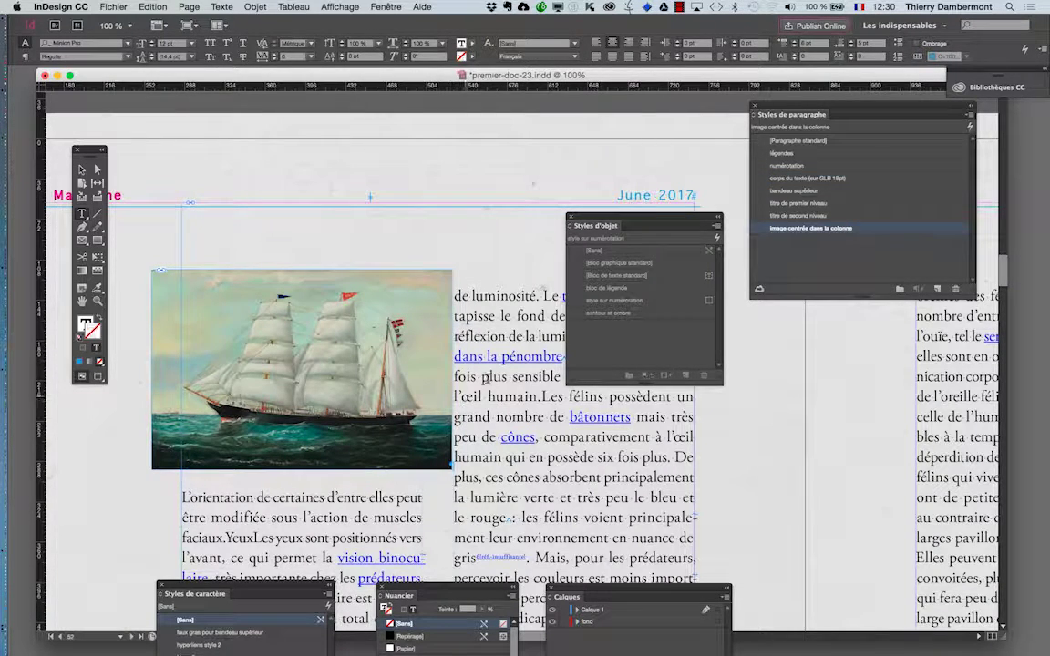
left_click(81, 170)
left_click(173, 308)
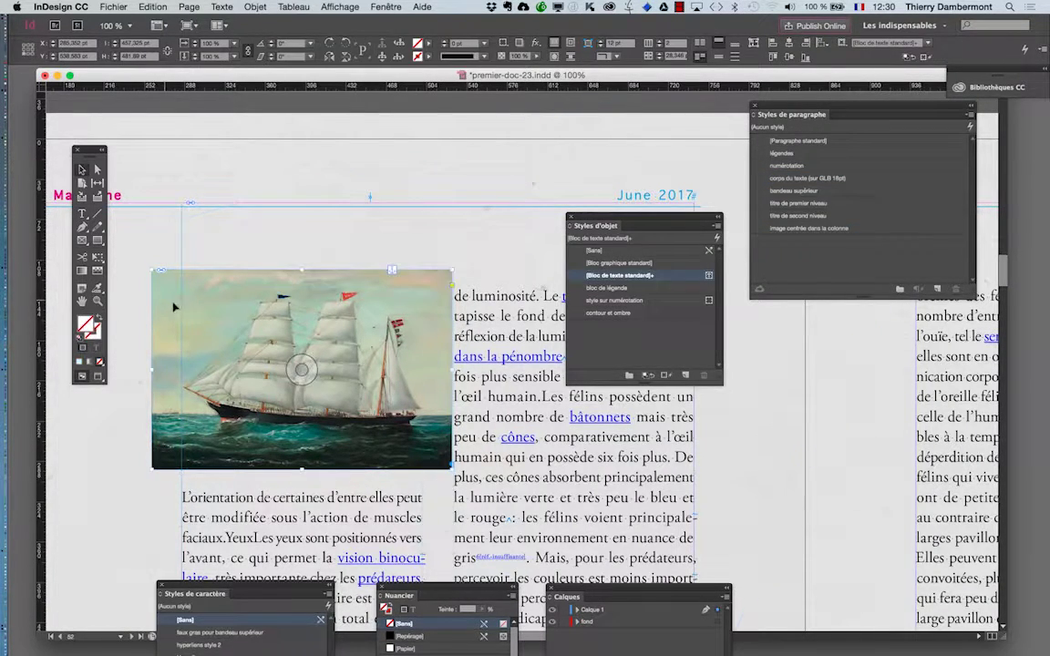
left_click(610, 312)
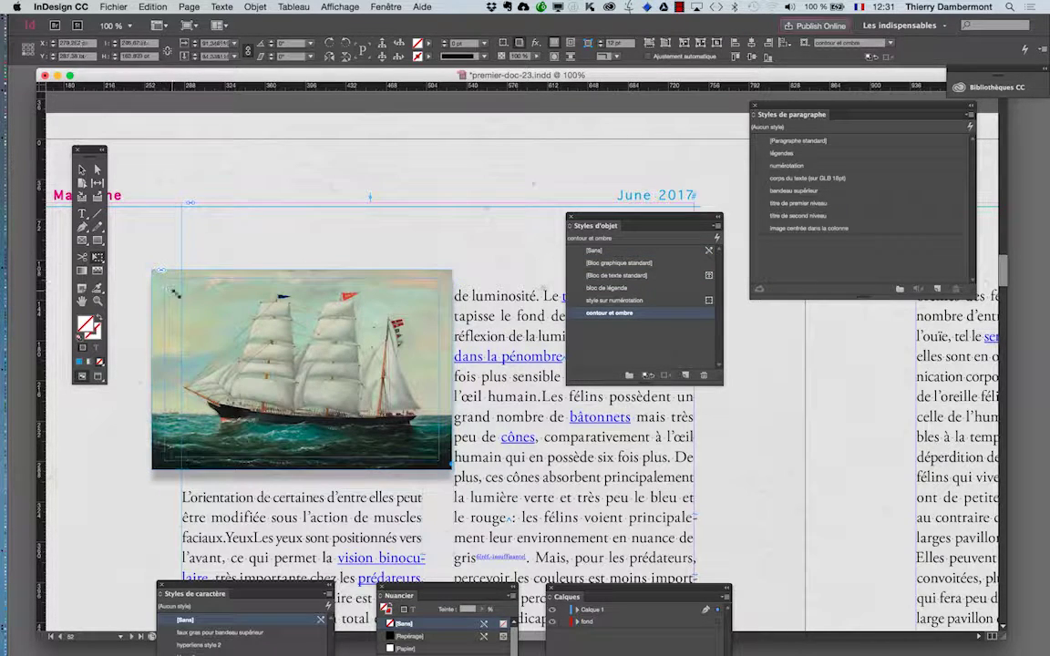
Step: Scale the ship image down proportionally to about 197 × 131 pt so it fits the column width
double_click(189, 304)
key("Delete")
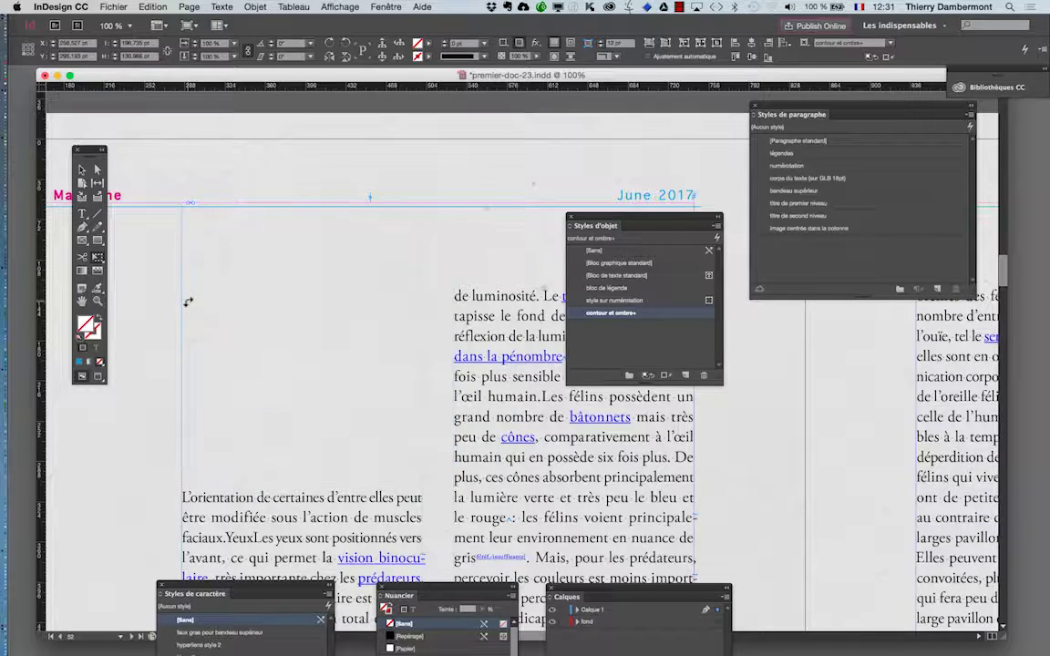
key("Delete")
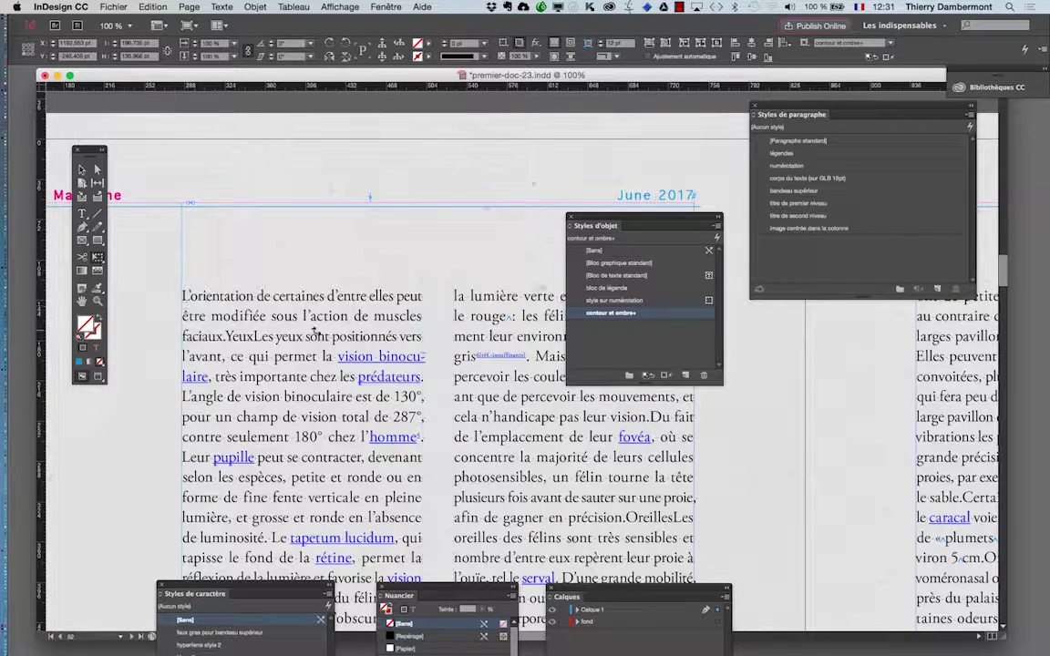
Step: Examine the resized ship image's position and centring in the second column of page 51, keeping the style lists clear of it
key("super+minus")
key("super+minus")
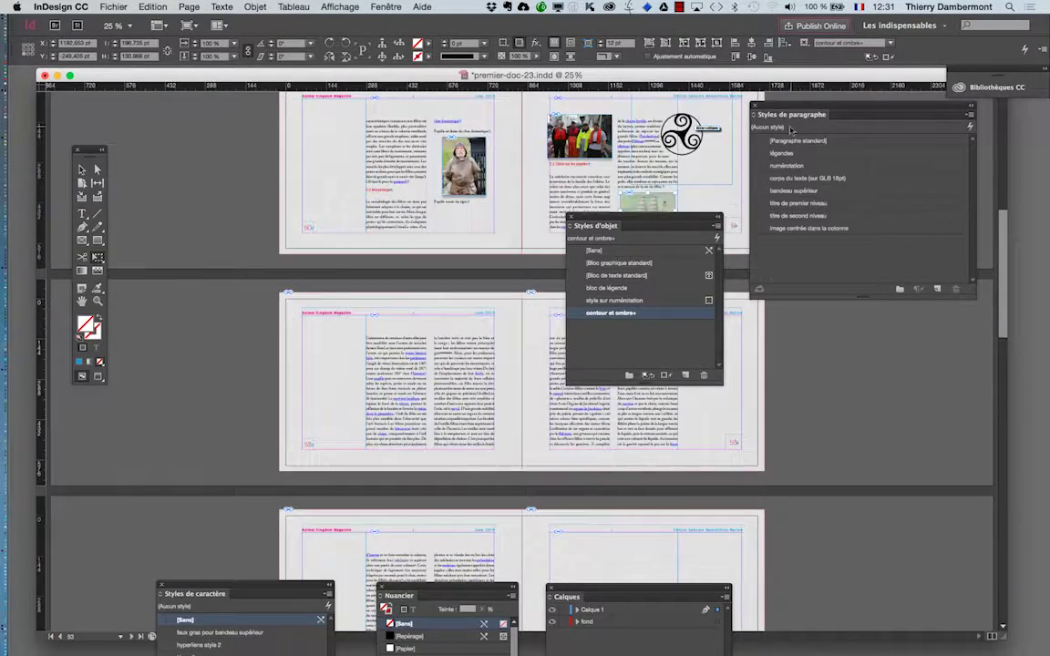
left_click_drag(759, 116, 858, 136)
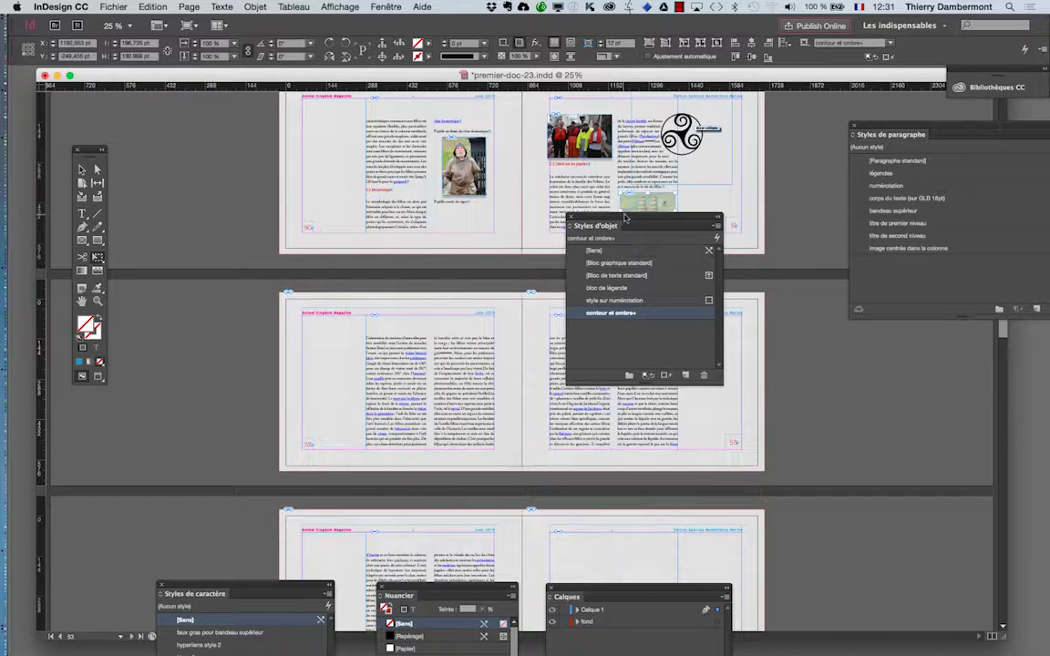
left_click_drag(625, 217, 815, 340)
scroll(623, 162, "up", 1)
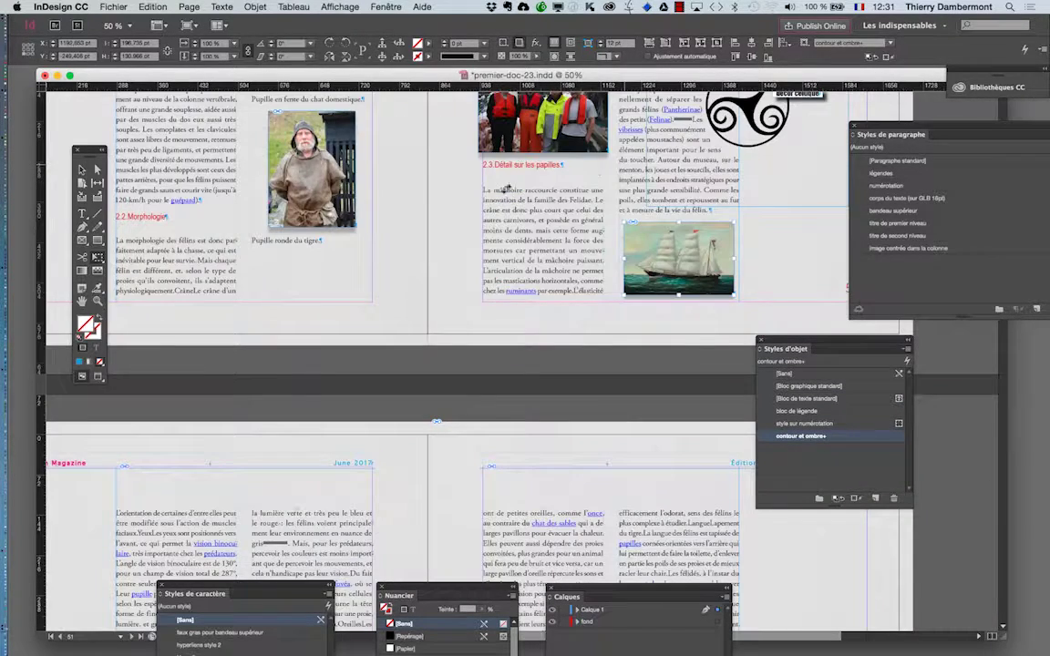
scroll(504, 188, "up", 1)
scroll(618, 277, "up", 4)
scroll(618, 277, "right", 2)
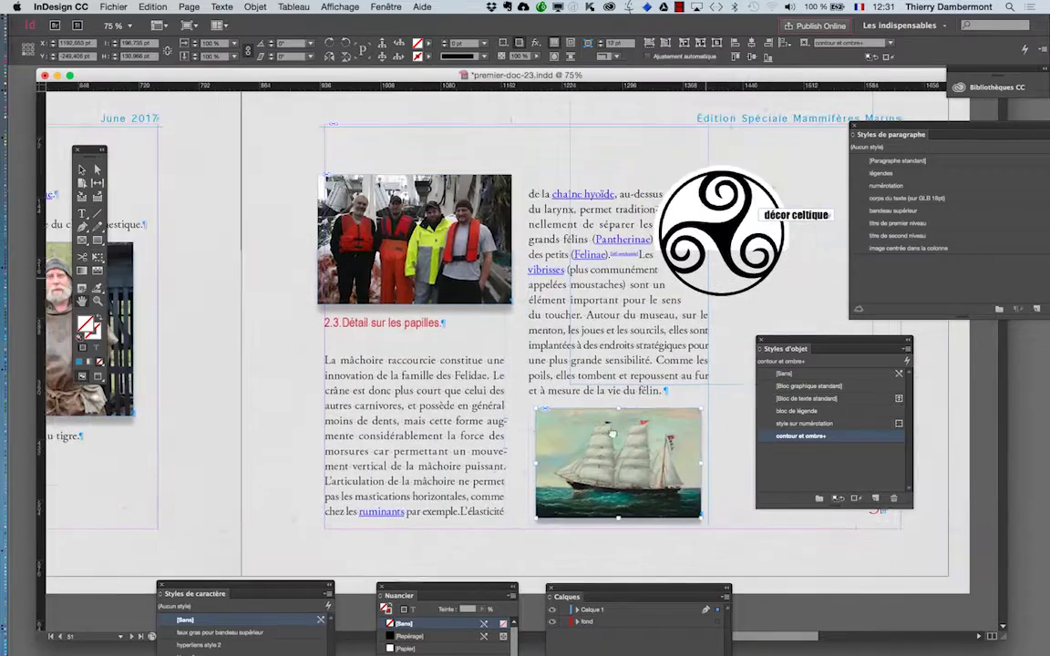
Step: Scale the image of the four men on page 51 down proportionally to about 204 × 136 pt so it fits the first column
left_click_drag(612, 434, 599, 425)
left_click(82, 170)
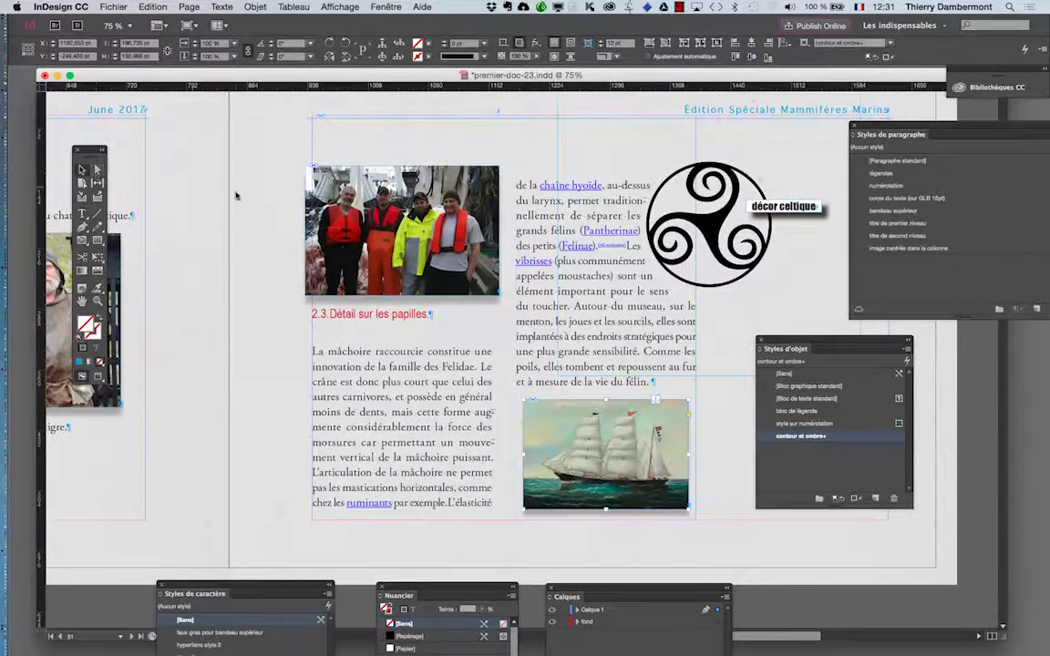
left_click(399, 231)
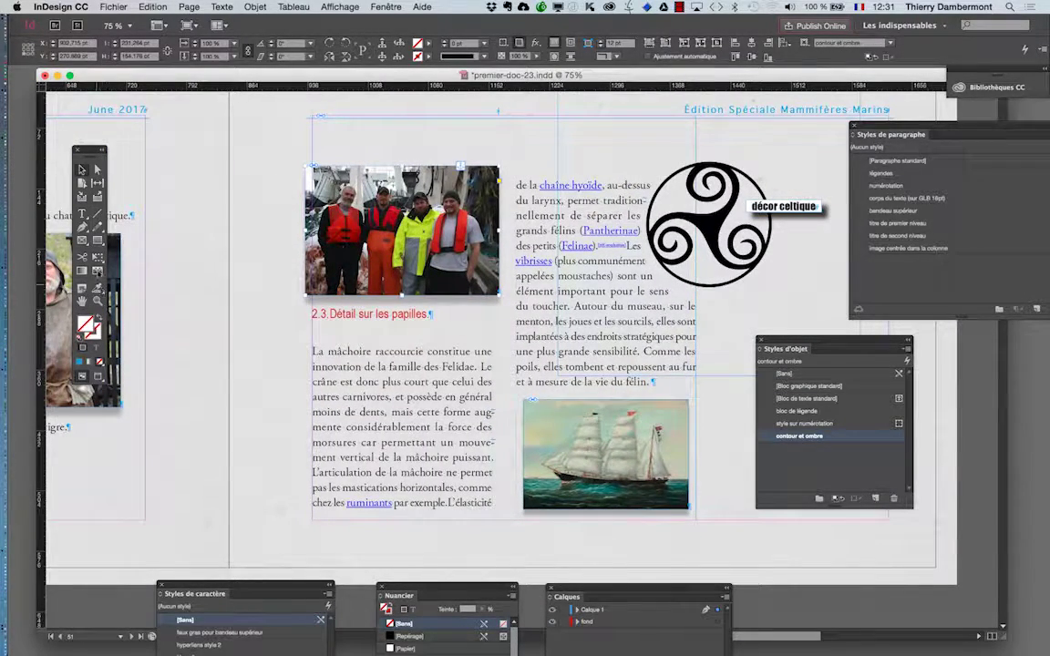
left_click_drag(304, 162, 318, 167)
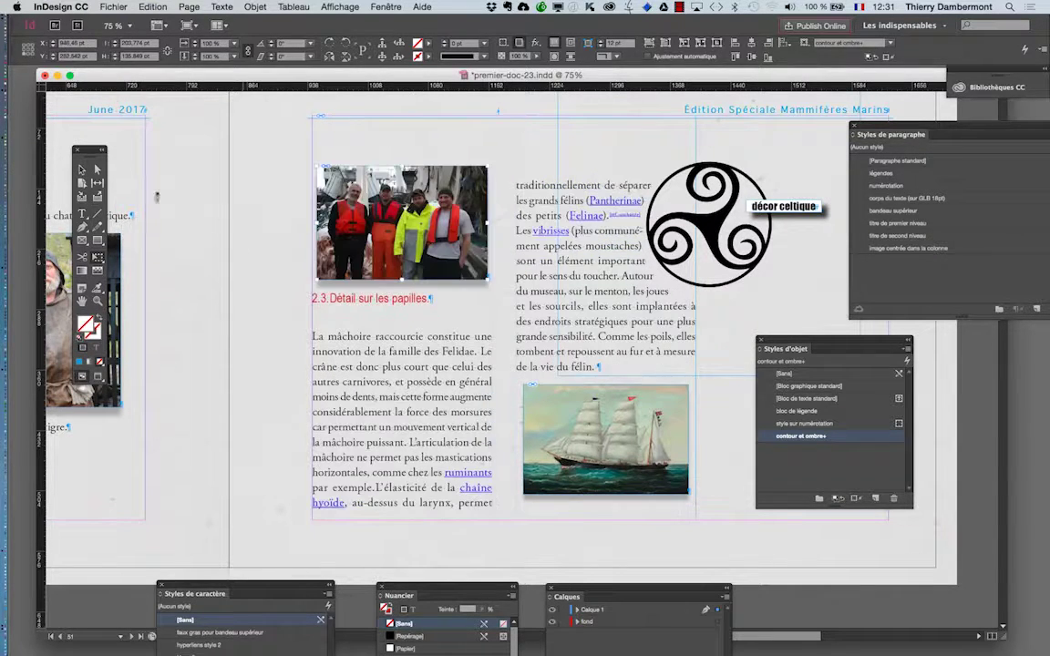
Step: Deselect the image and switch the document window to preview display without guides or hidden characters
left_click(137, 200)
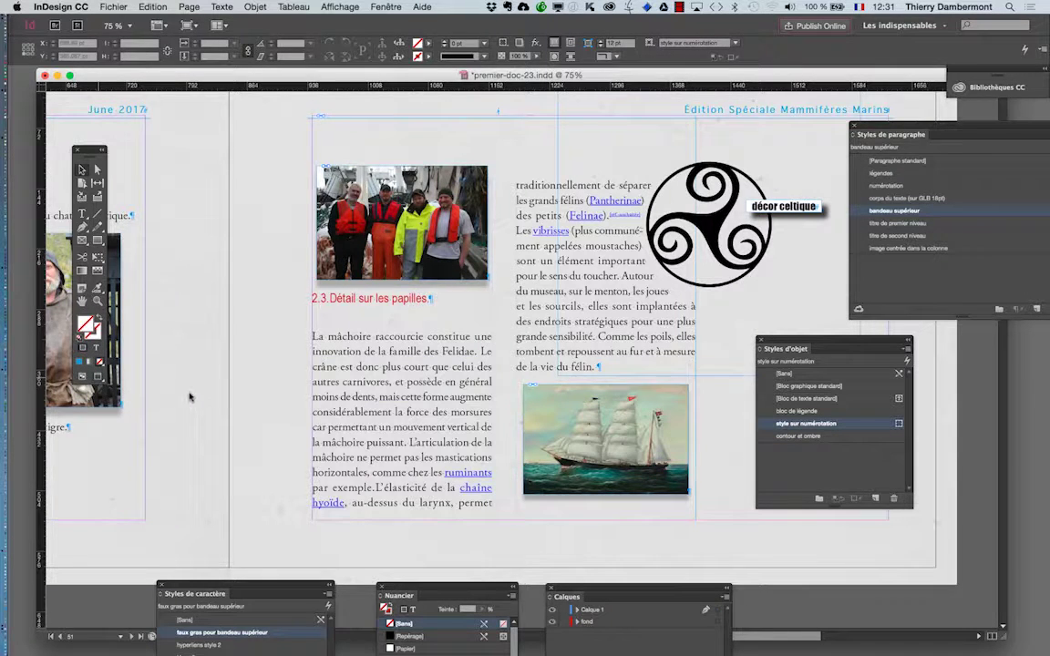
key("w")
left_click(97, 376)
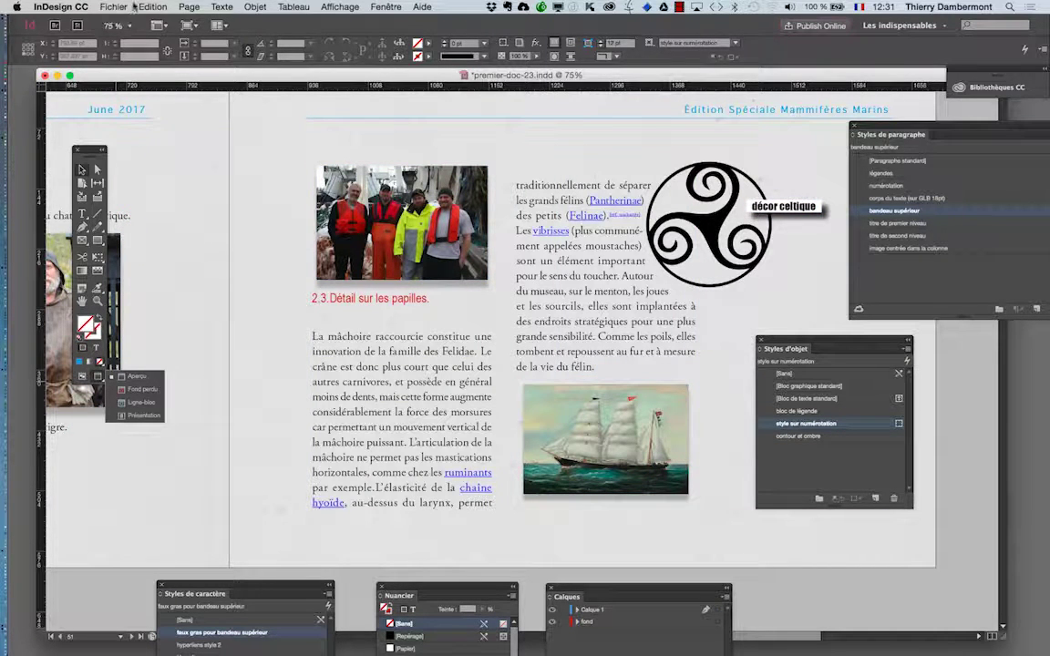
Step: Save a new version of the document as premier-doc-24.indd in the folder jour 1 ID avancé
left_click(115, 6)
left_click(137, 99)
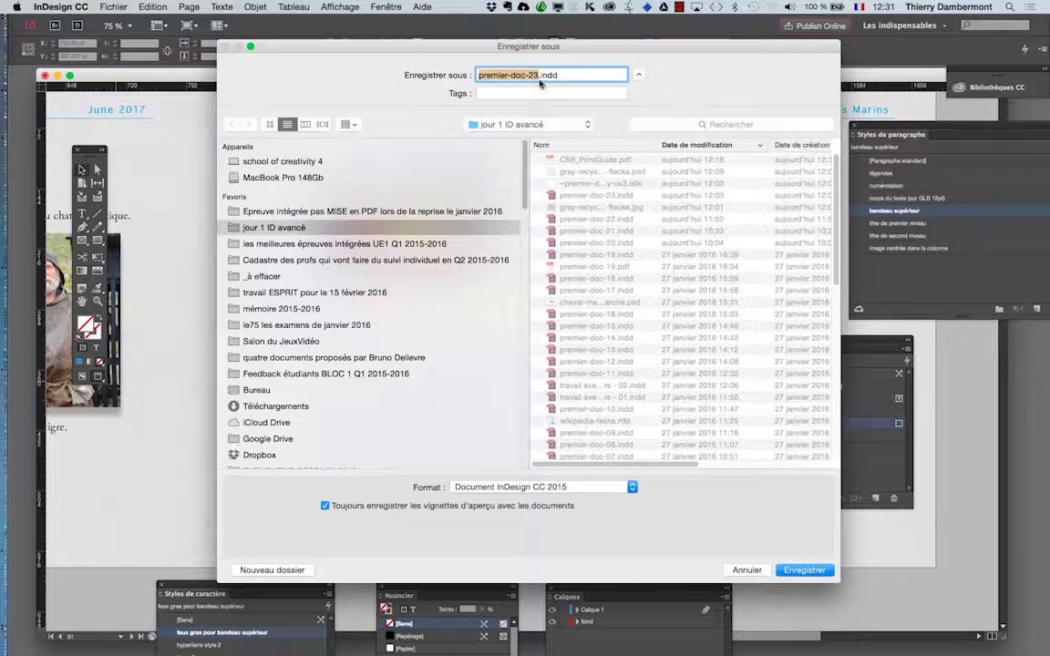
left_click(538, 76)
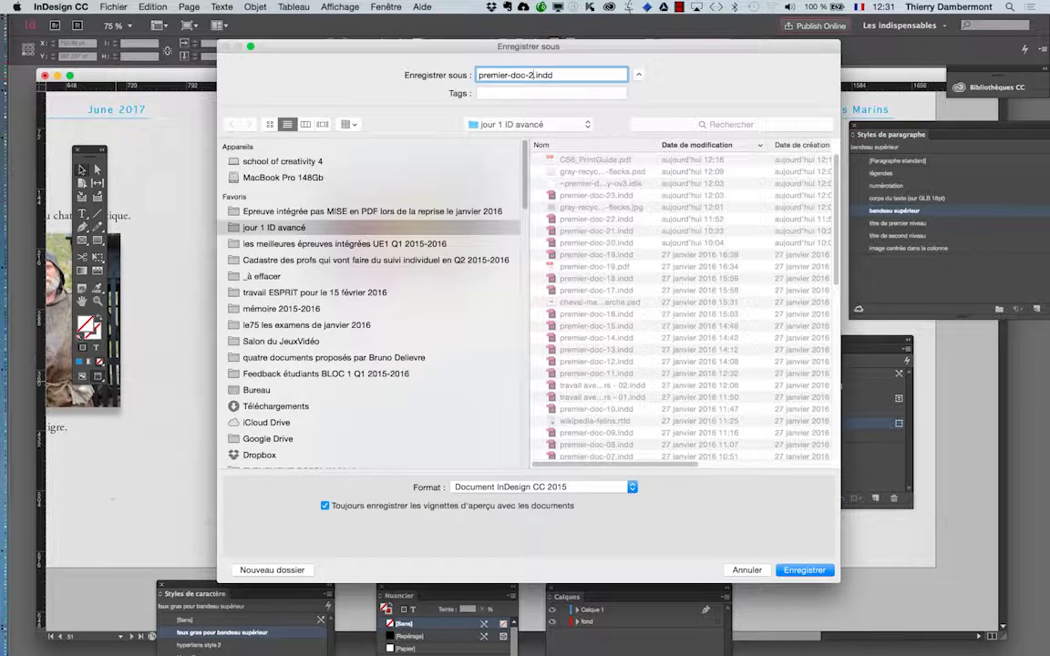
type("4")
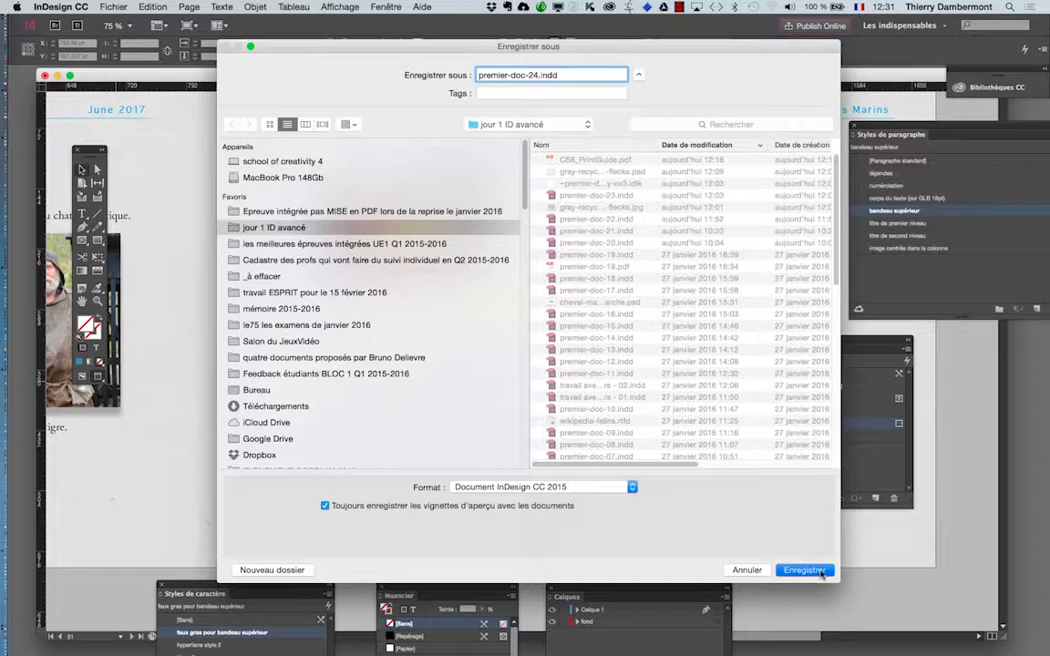
key("Return")
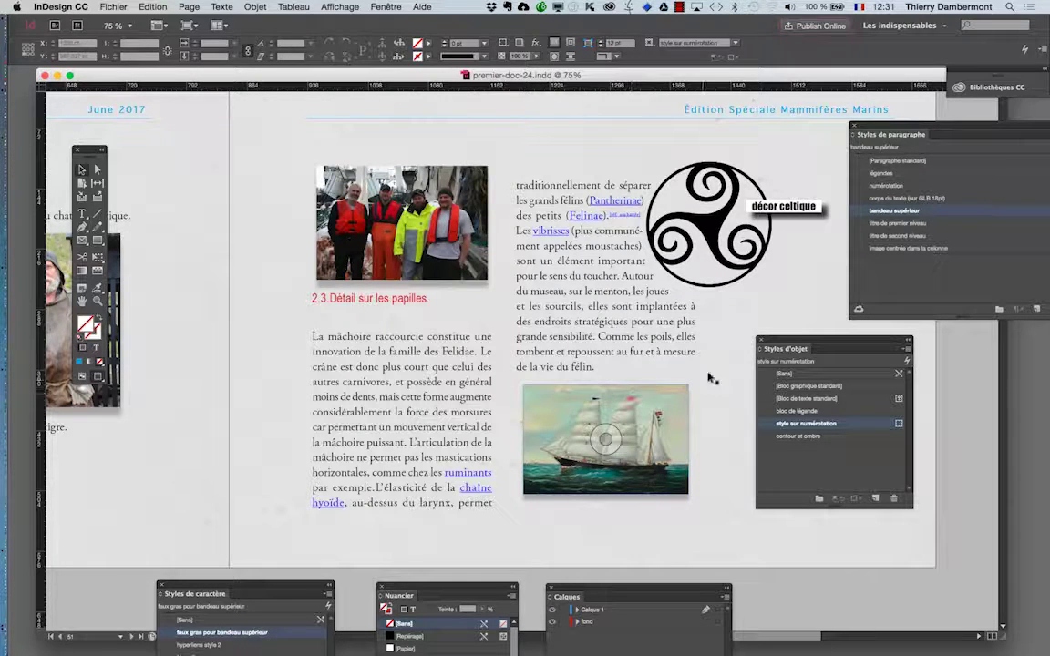
Step: Scale the inline image of the hooded man on page 50 down proportionally to about 111 × 148 pt
left_click_drag(213, 319, 318, 288)
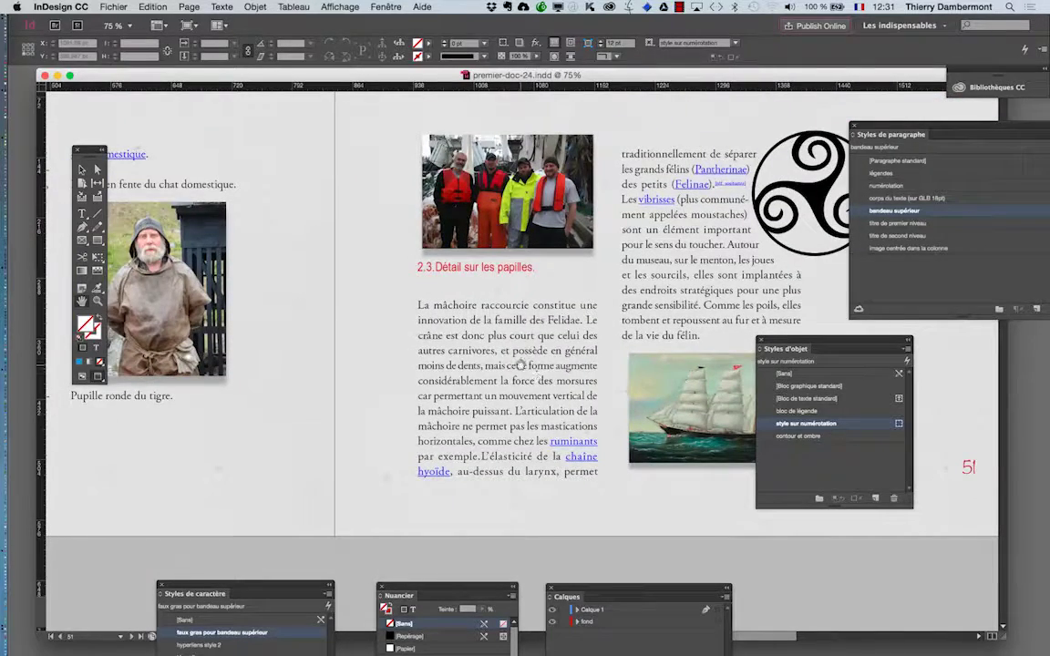
scroll(519, 367, "down", 1)
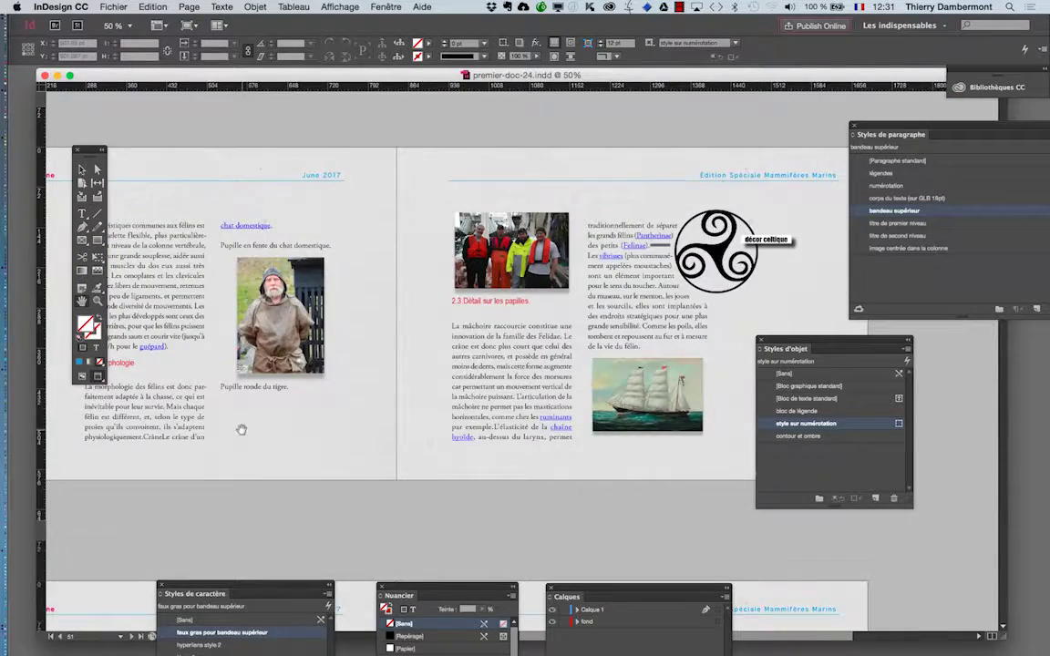
left_click_drag(241, 429, 407, 416)
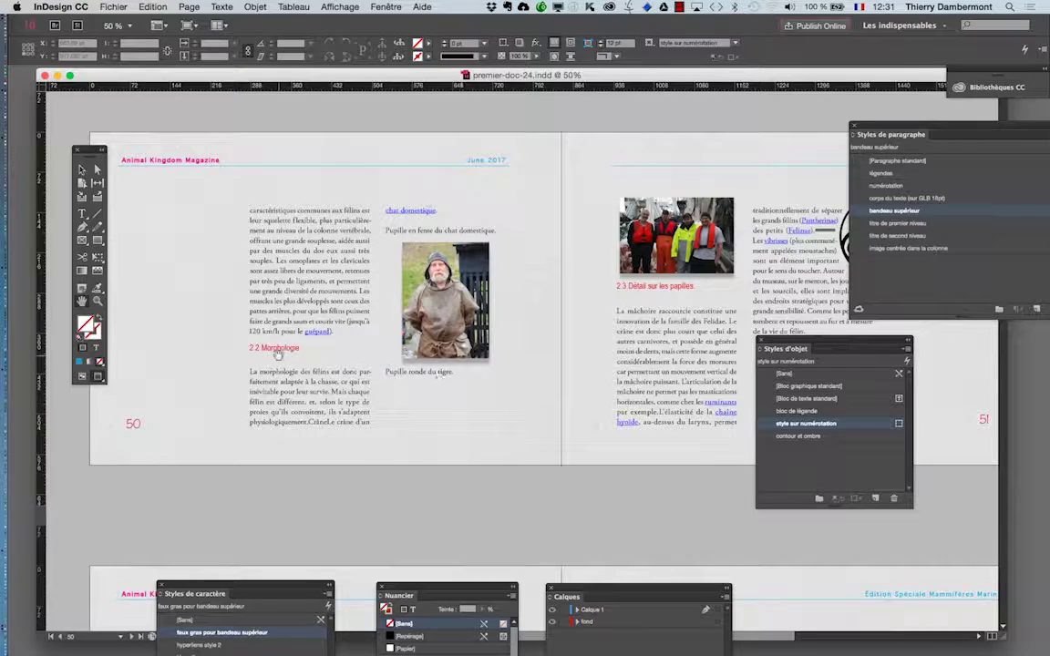
scroll(278, 354, "up", 1)
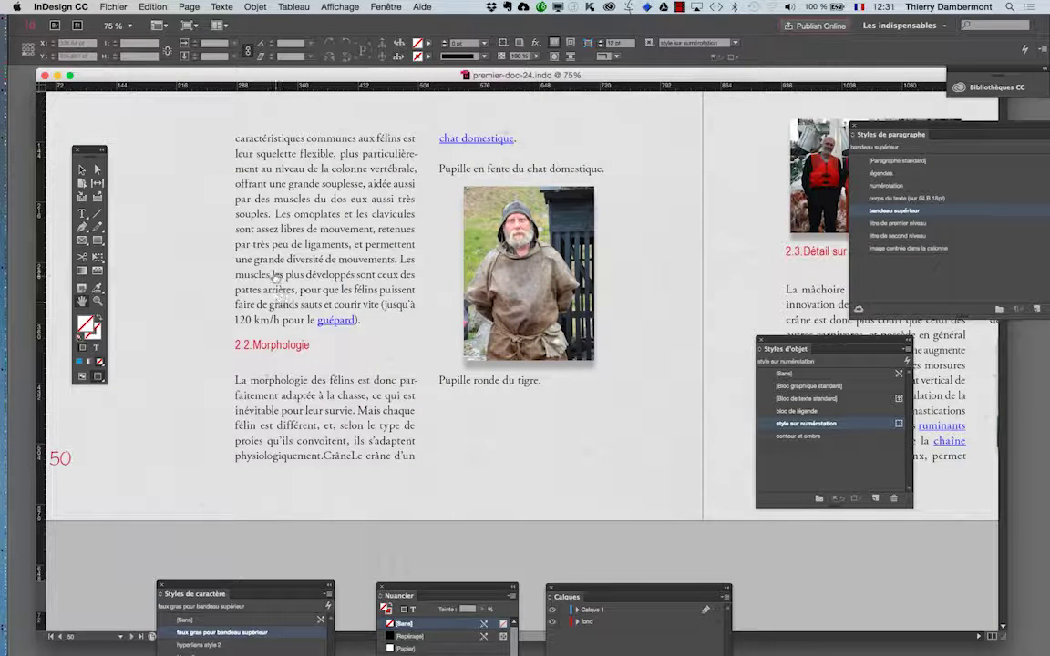
left_click(82, 170)
left_click(478, 246)
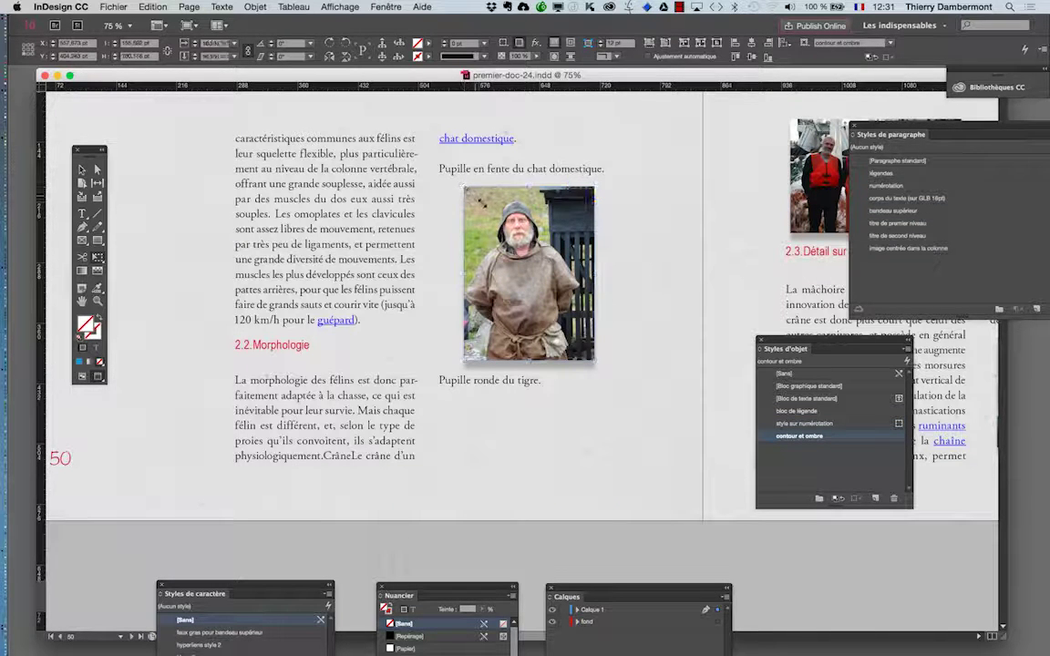
key("Delete")
key("super+z")
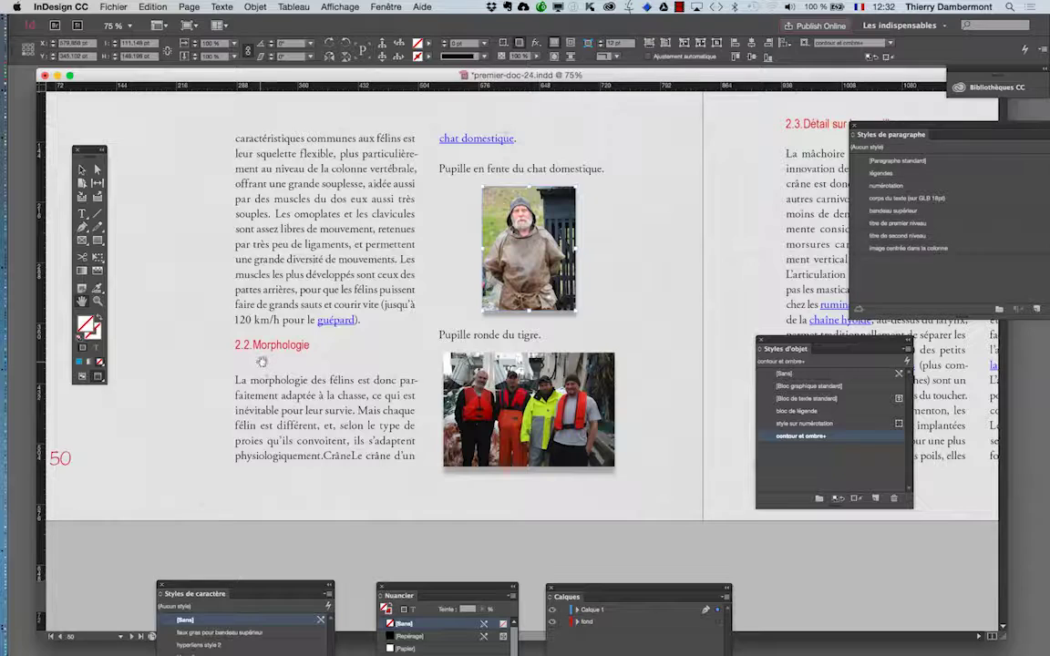
Step: Zoom in on the heading 2.2.Morphologie with nothing selected and redisplay the paragraph styles list near the text columns
scroll(261, 362, "up", 2)
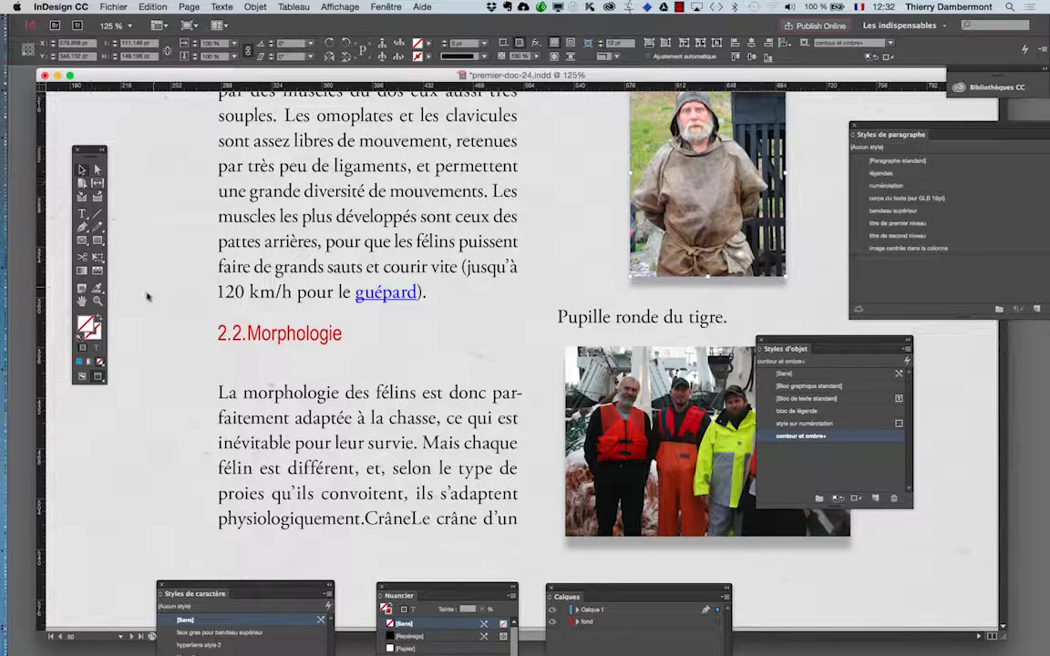
left_click(82, 213)
left_click(307, 390)
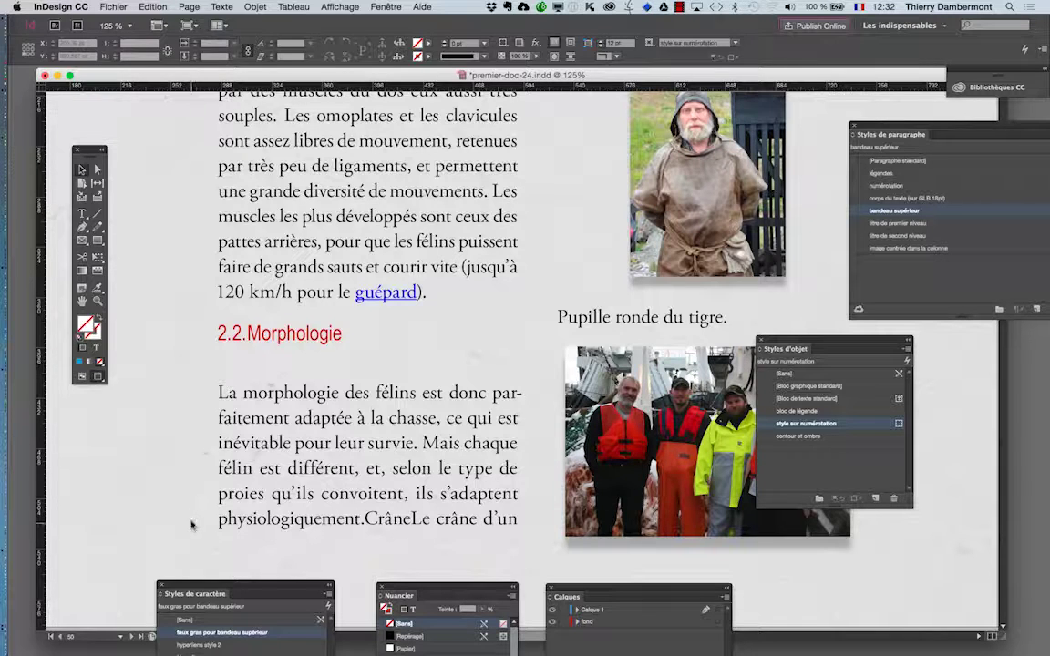
left_click(223, 7)
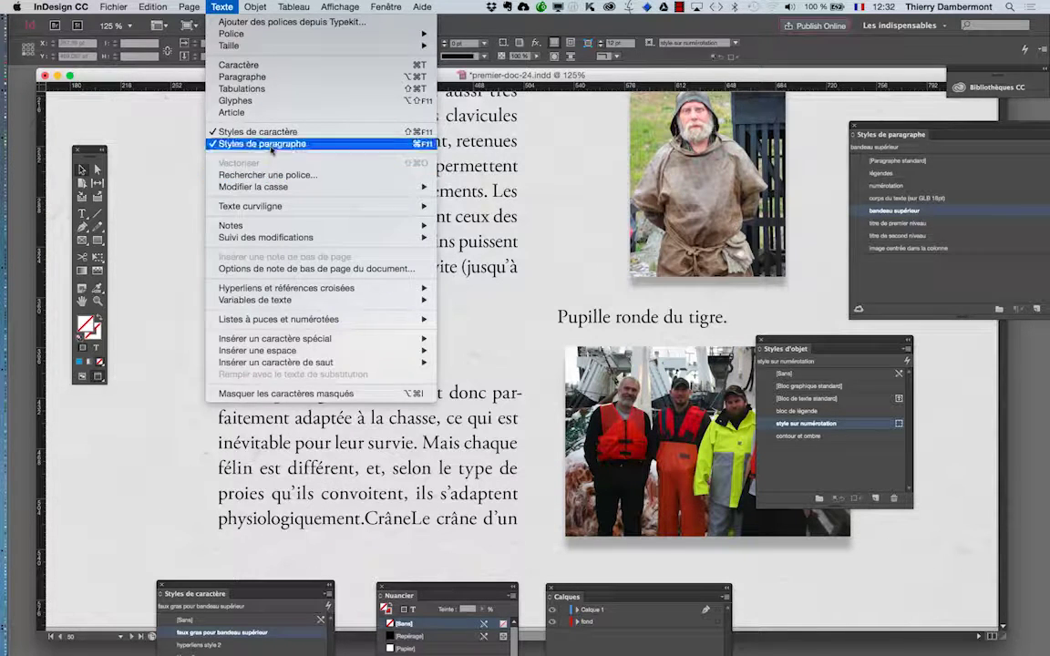
left_click(246, 143)
left_click(222, 7)
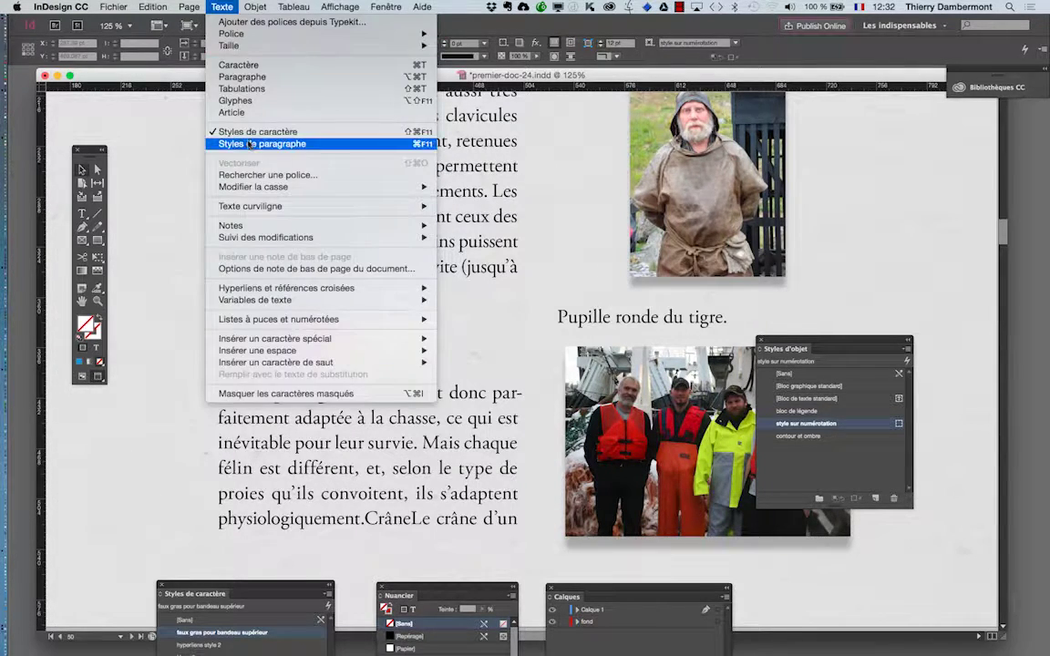
left_click(246, 143)
left_click_drag(904, 134, 621, 149)
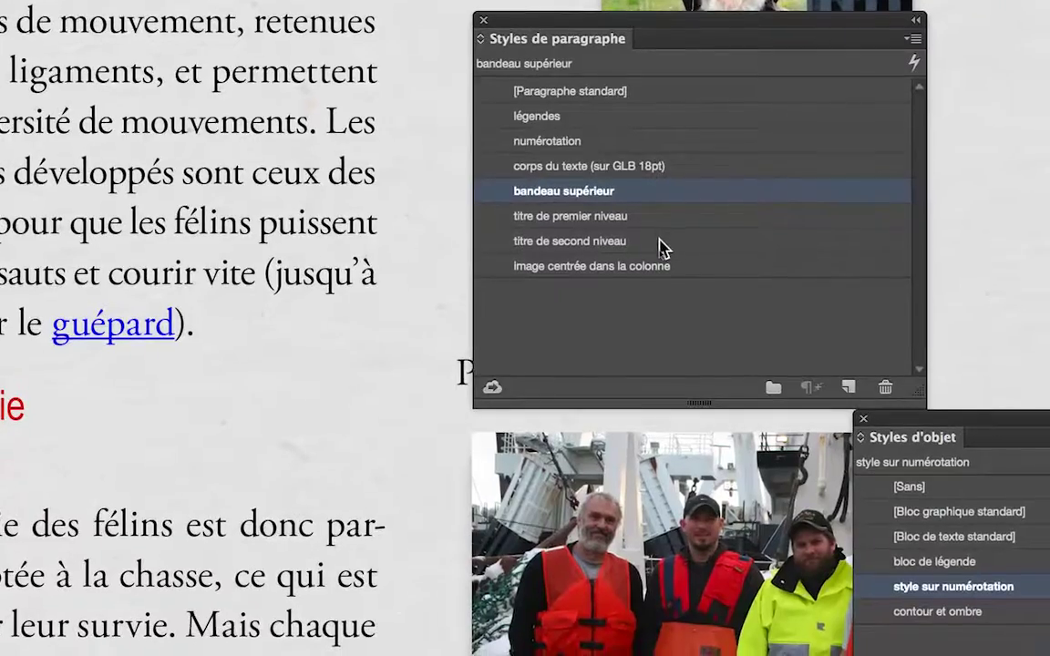
Step: Set the paragraph style "titre de second niveau" to 20 pt space before and 0 pt space after
double_click(661, 247)
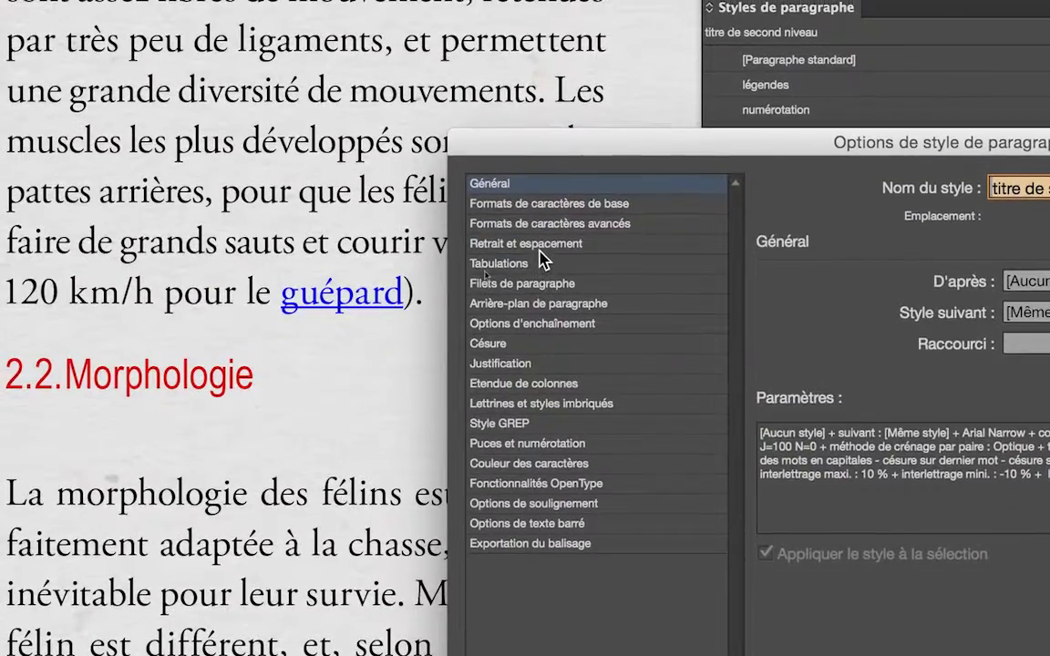
left_click(538, 245)
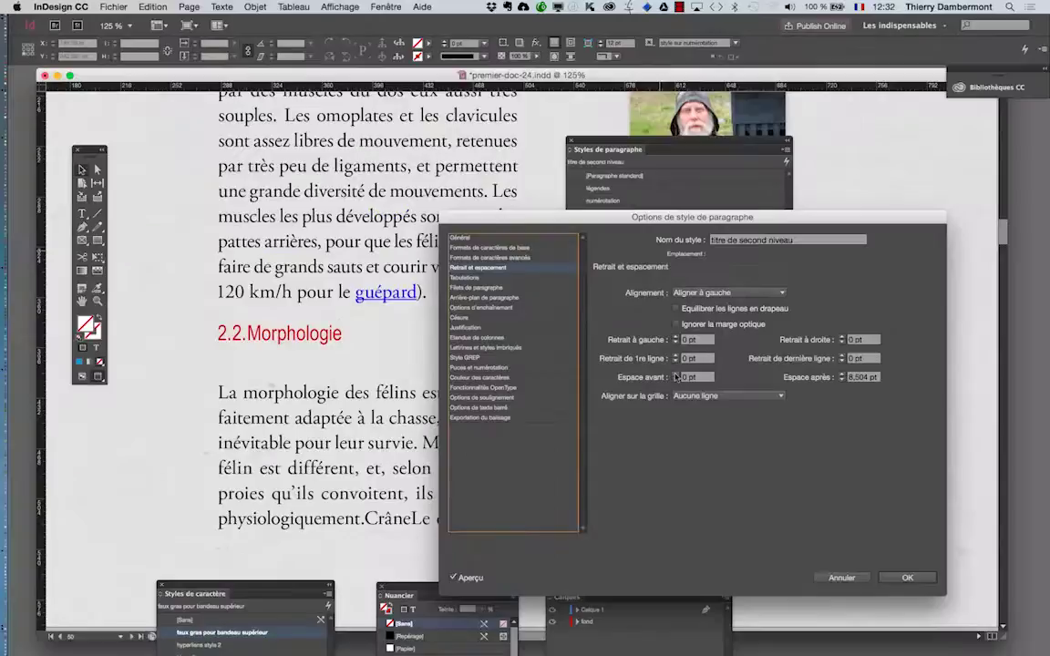
left_click(676, 373)
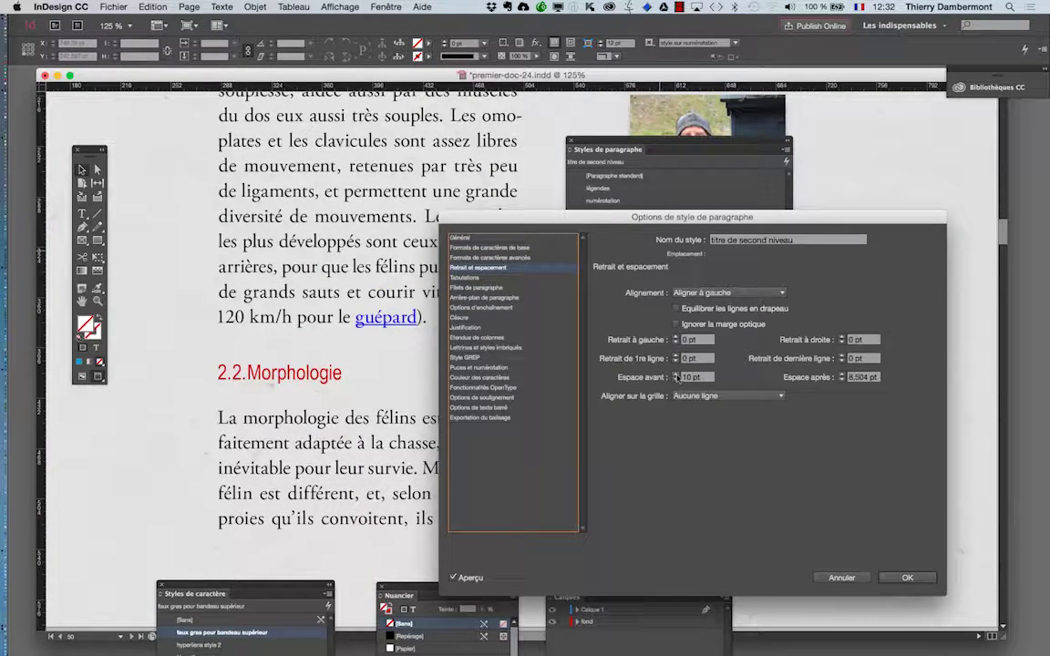
left_click(842, 380)
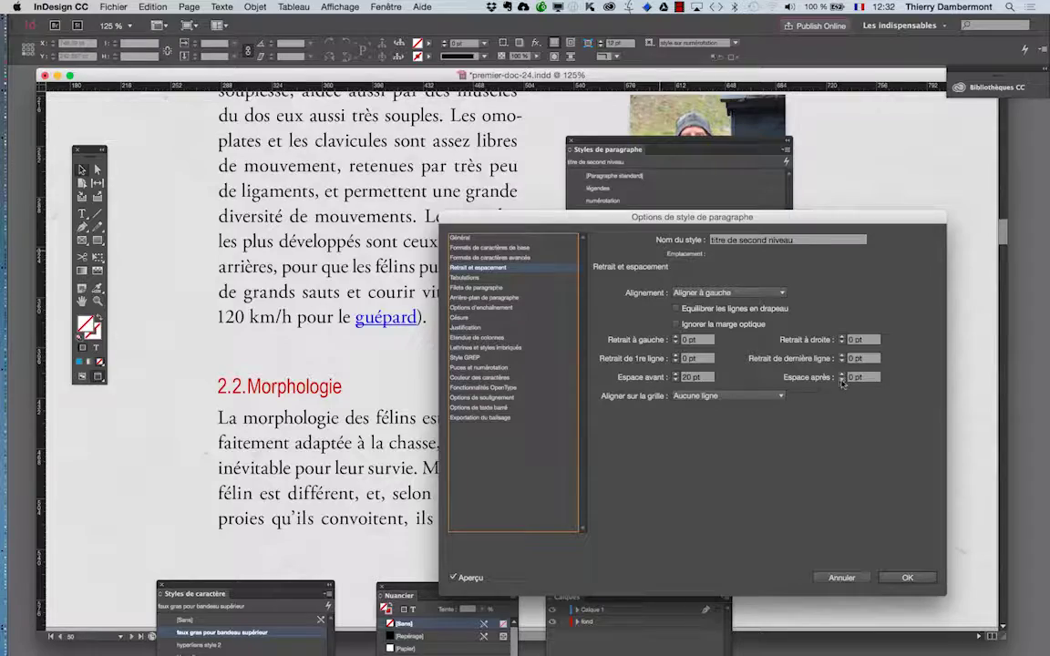